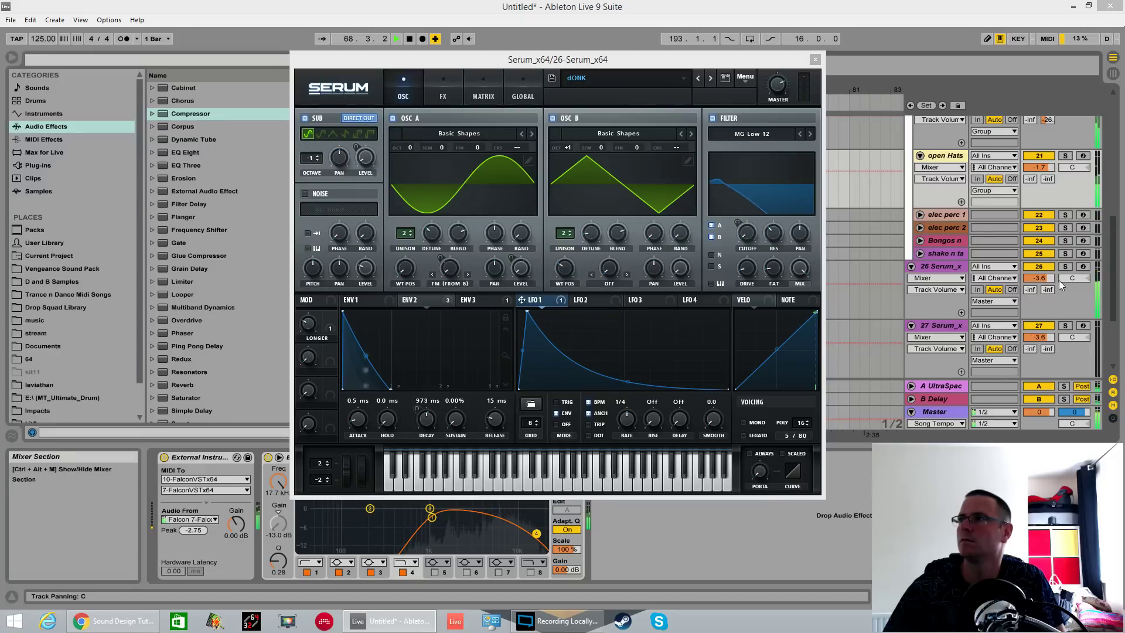
# - Solo the 26 Serum track and loop bars 65 to 69 of the arrangement, then stop playback
pyautogui.click(1068, 264)
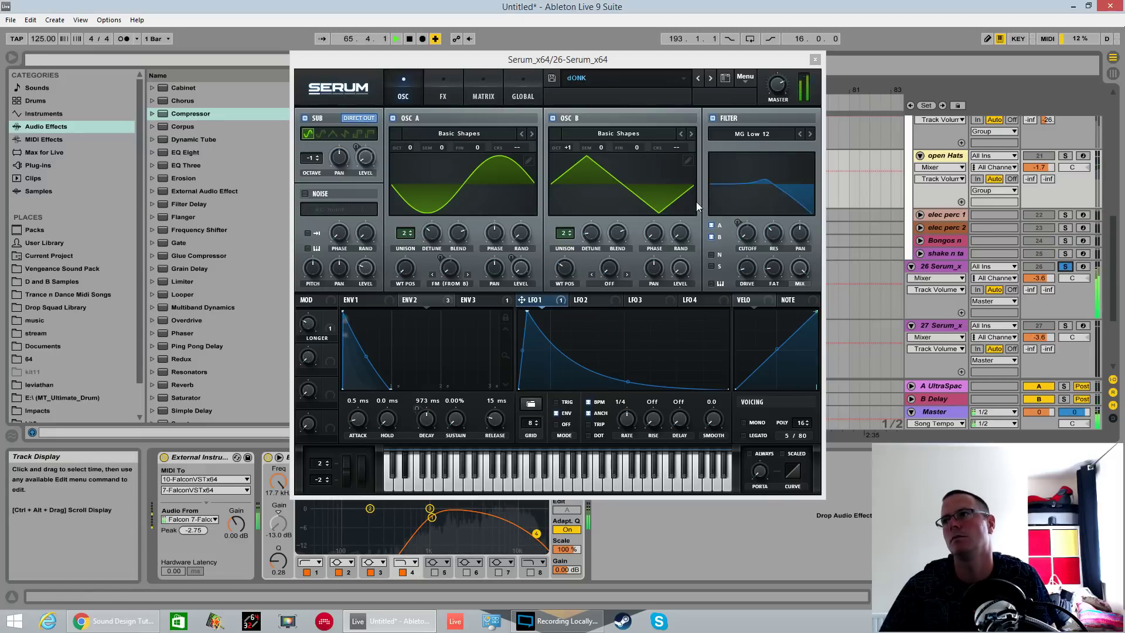
pyautogui.moveTo(668, 67); pyautogui.dragTo(640, 386)
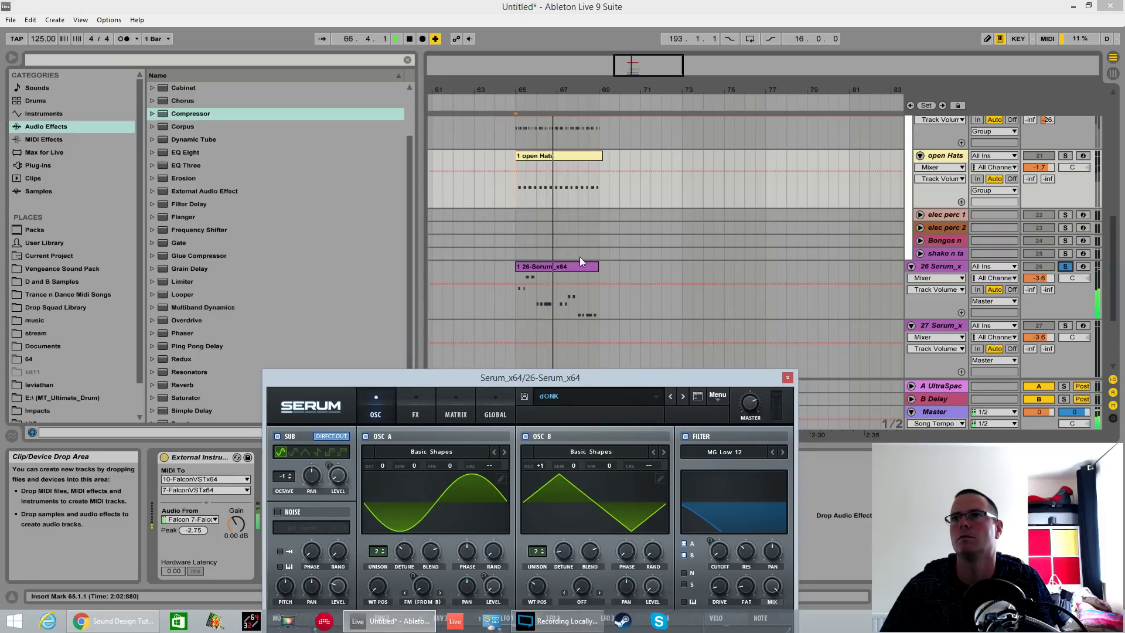
pyautogui.moveTo(521, 216); pyautogui.dragTo(602, 229)
pyautogui.hotkey('ctrl', 'l')
pyautogui.moveTo(741, 378); pyautogui.dragTo(768, 195)
pyautogui.moveTo(587, 194); pyautogui.dragTo(623, 103)
pyautogui.press('space')
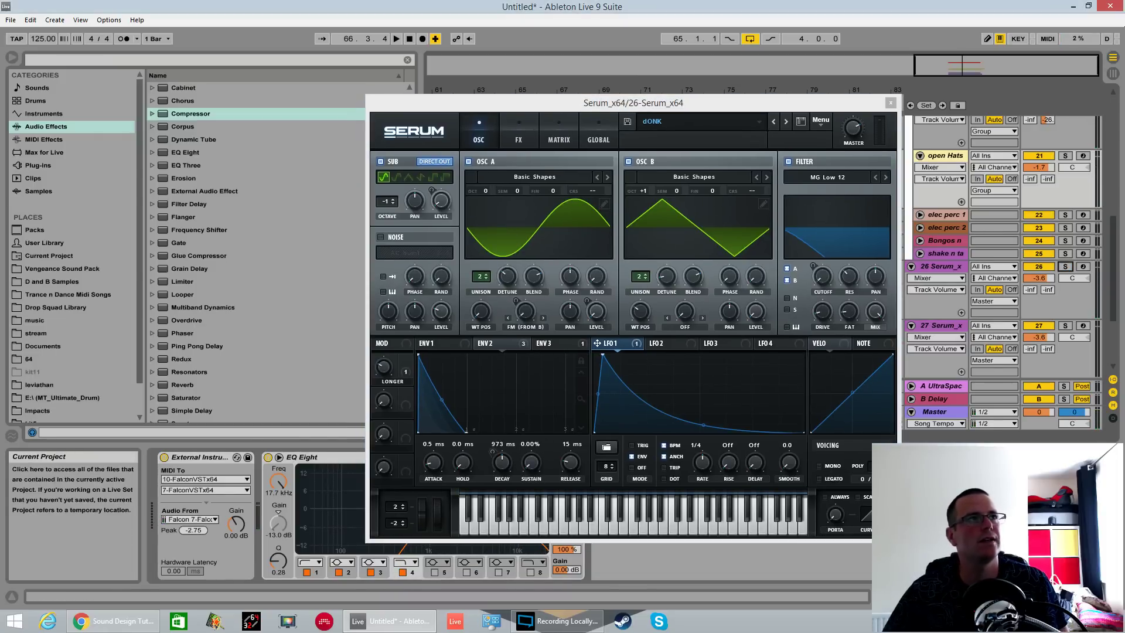
# - Switch to Chrome to view the tutorial request message and the Abstract & Logic - Missing You video, then return to Live
pyautogui.click(112, 621)
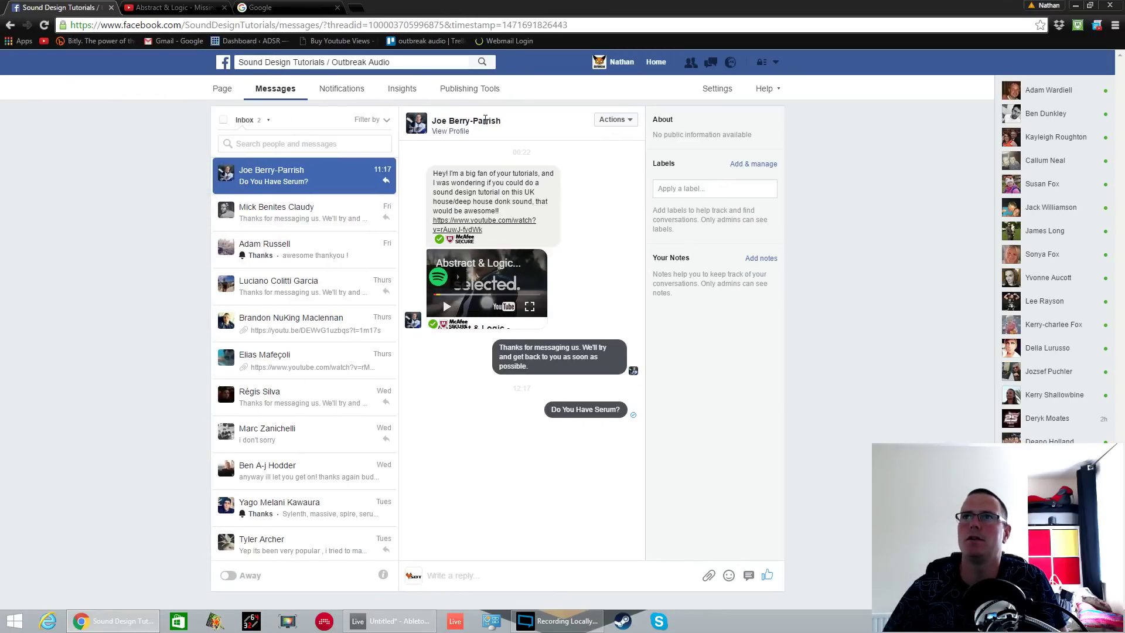
pyautogui.click(179, 7)
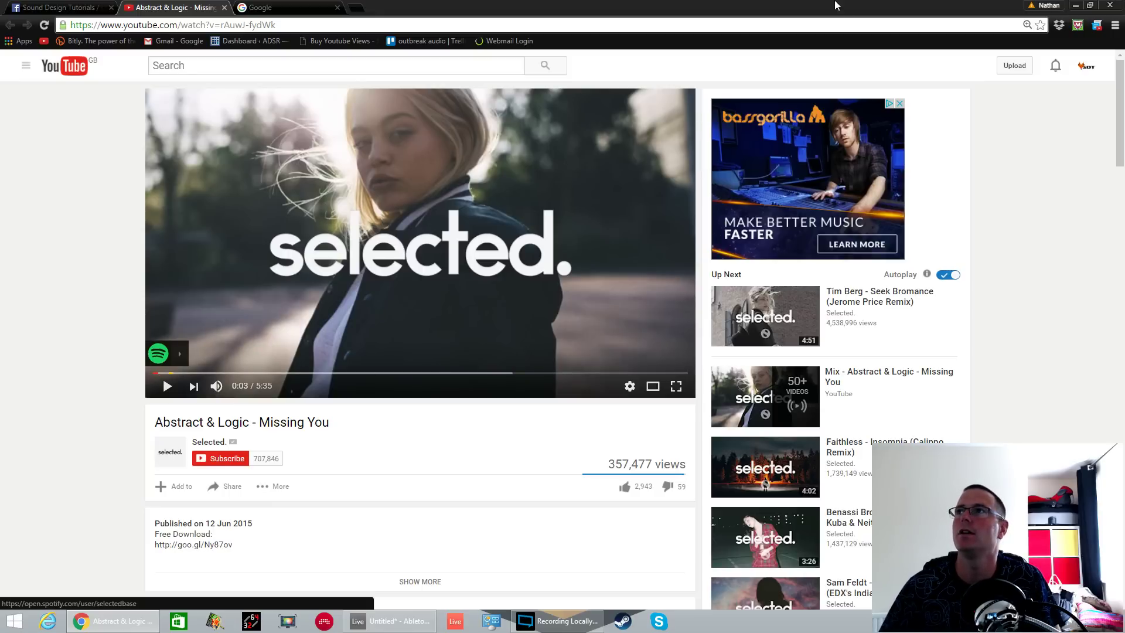
pyautogui.moveTo(835, 13); pyautogui.dragTo(12, 624)
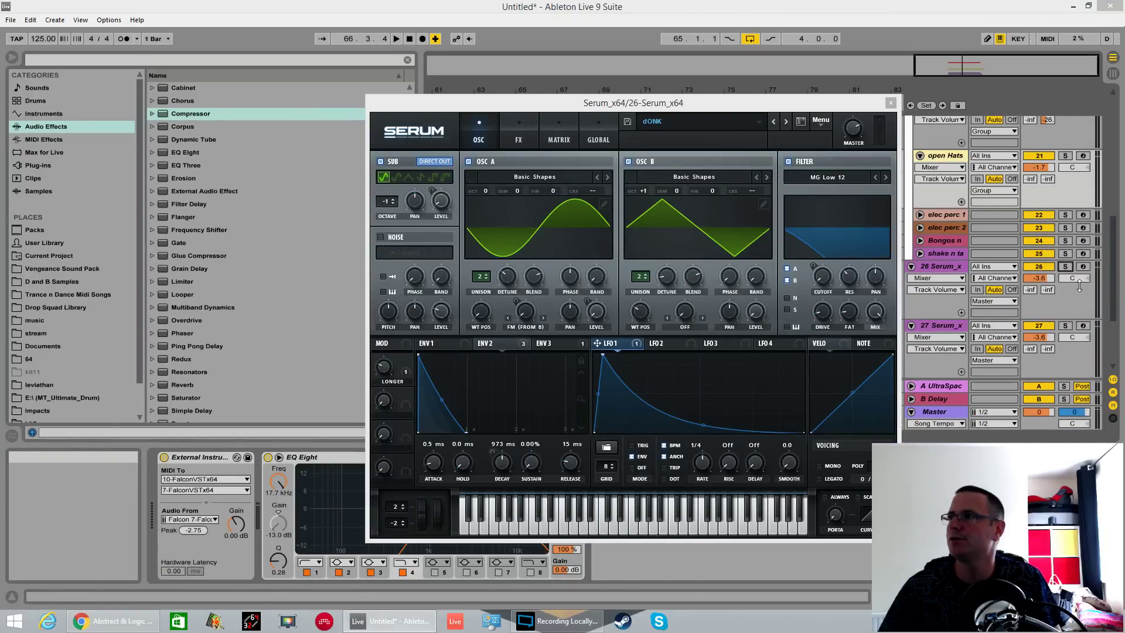
# - Solo the 26 Serum track and play its clip in the looped section
pyautogui.click(1065, 267)
pyautogui.moveTo(665, 113); pyautogui.dragTo(608, 356)
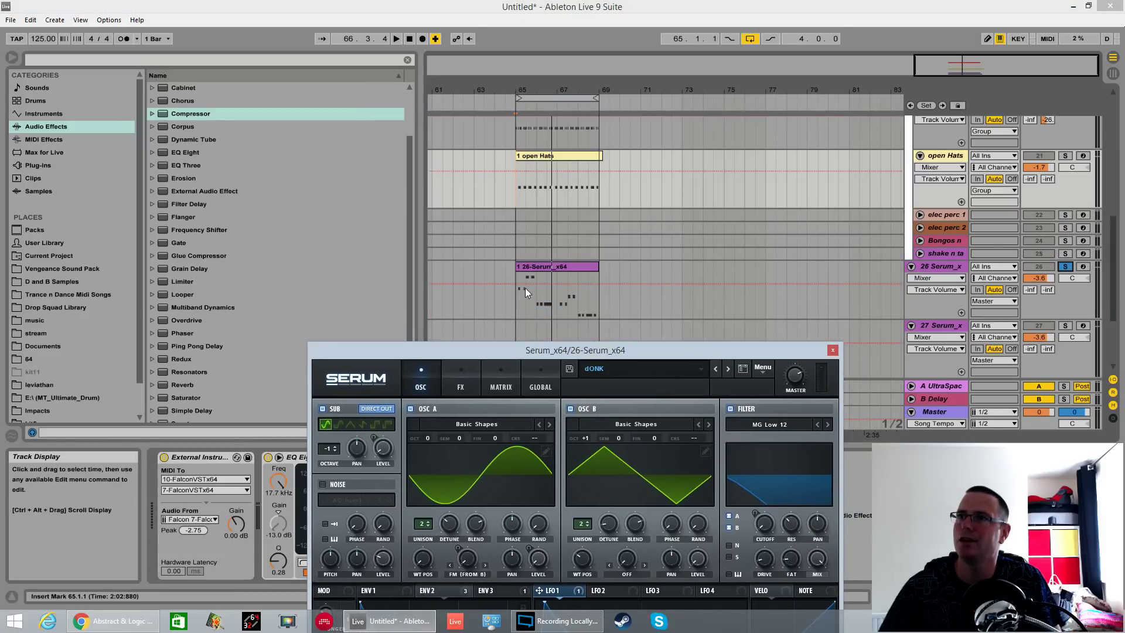
pyautogui.click(530, 296)
pyautogui.press('space')
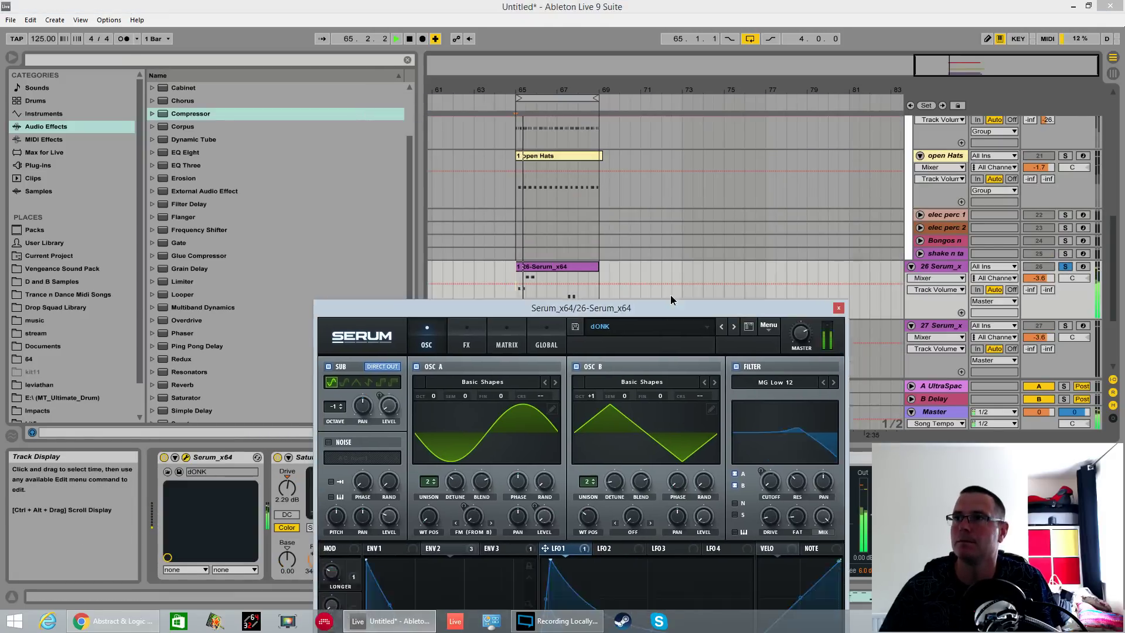
# - Audition the dONK patch while varying its LONGER macro
pyautogui.moveTo(672, 354); pyautogui.dragTo(684, 96)
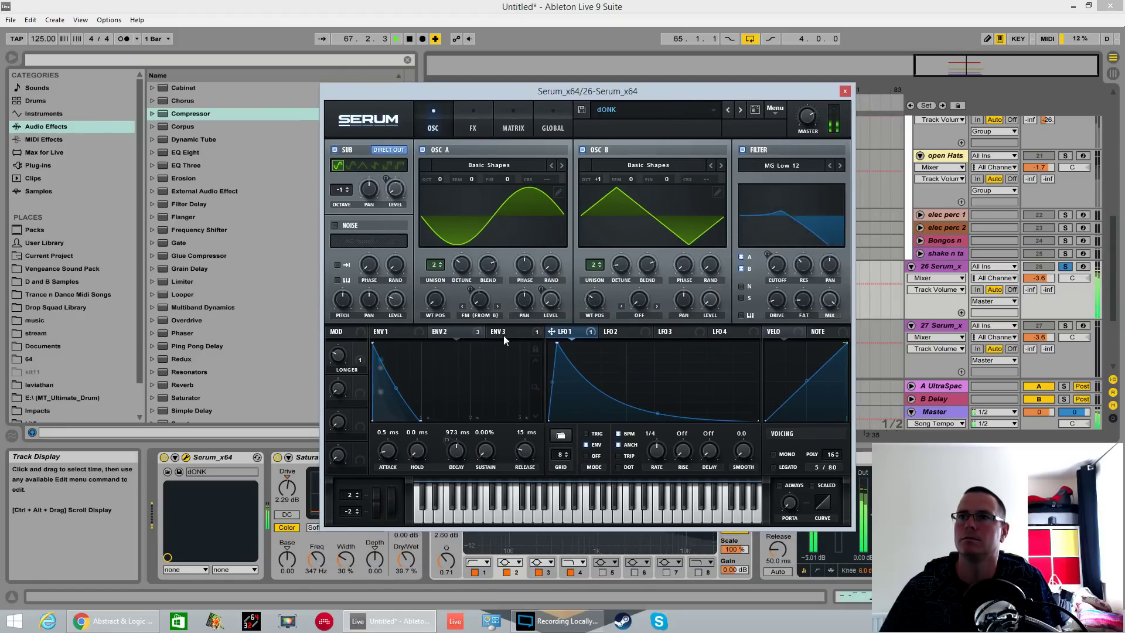
pyautogui.moveTo(341, 358); pyautogui.dragTo(567, 302)
pyautogui.press('space')
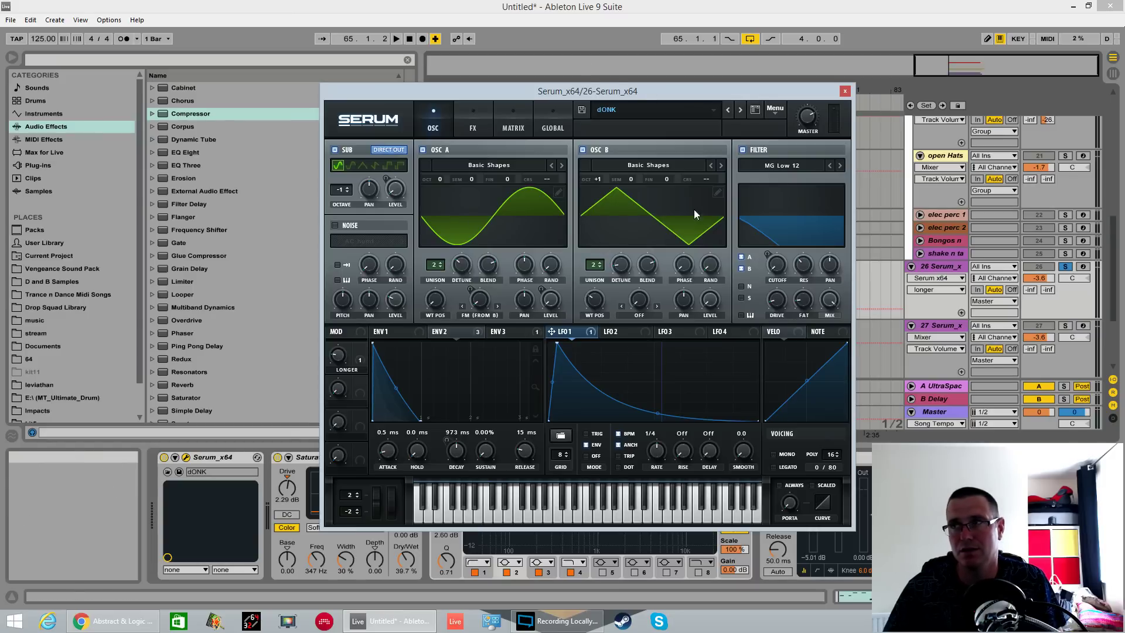
pyautogui.press('space')
pyautogui.moveTo(673, 95); pyautogui.dragTo(674, 79)
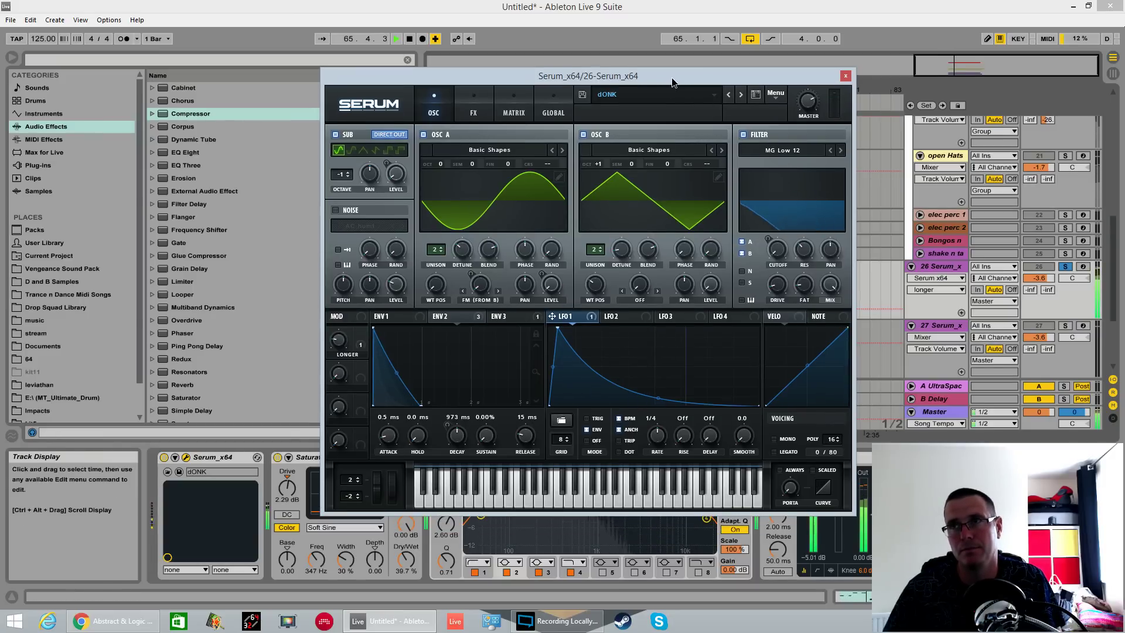
# - Initialize the Serum preset and load the Analog wavetable Basic Shapes into OSC A
pyautogui.click(774, 93)
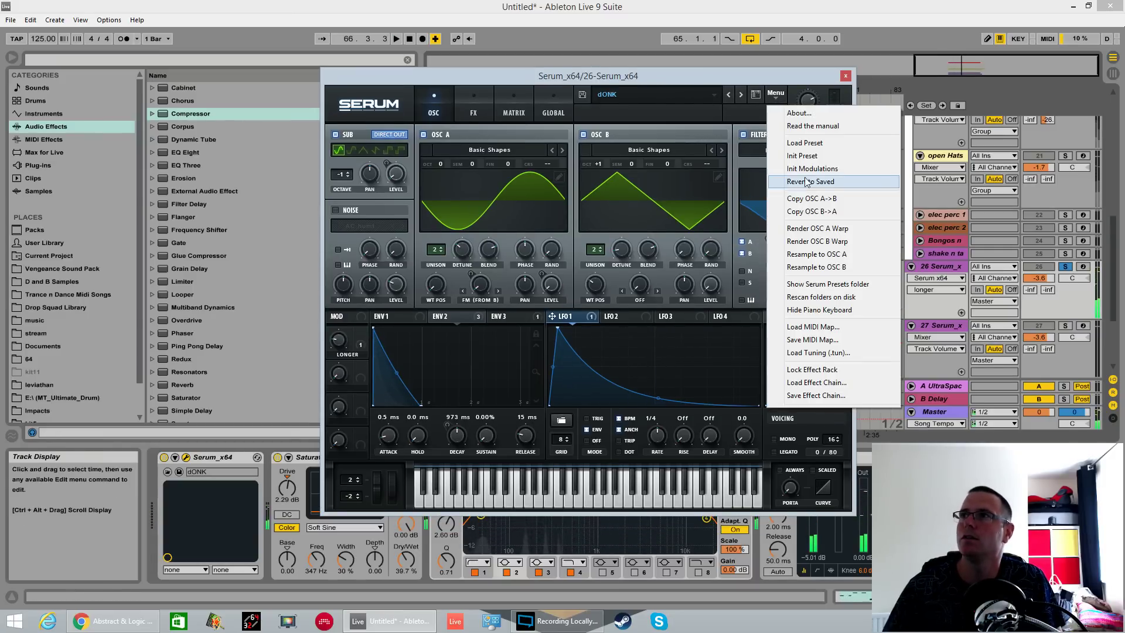
pyautogui.click(776, 158)
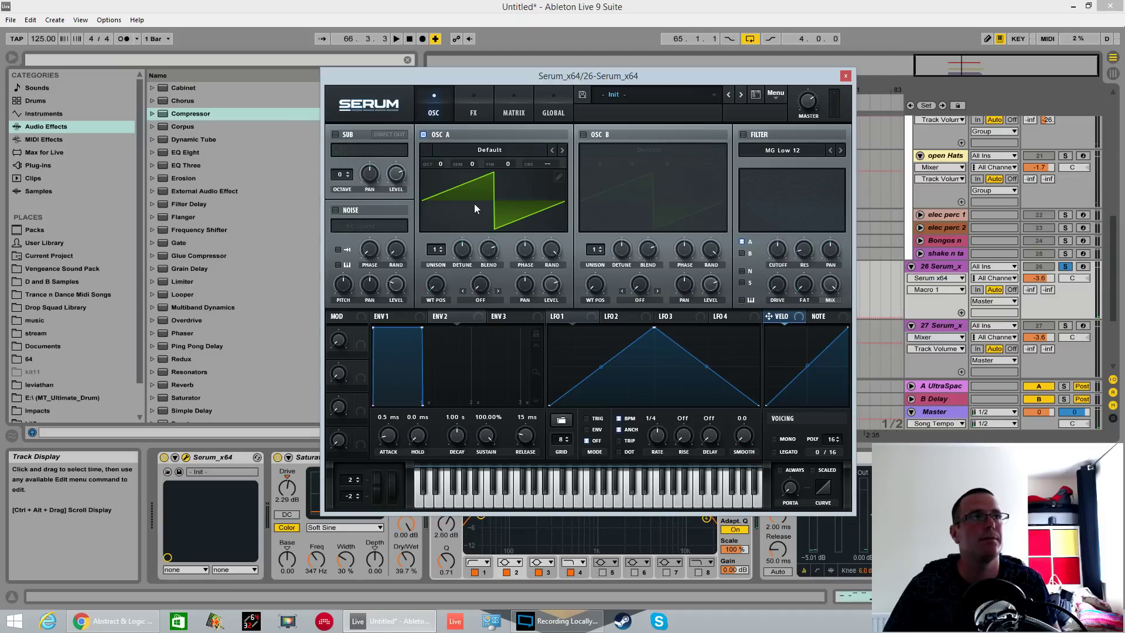
pyautogui.click(492, 151)
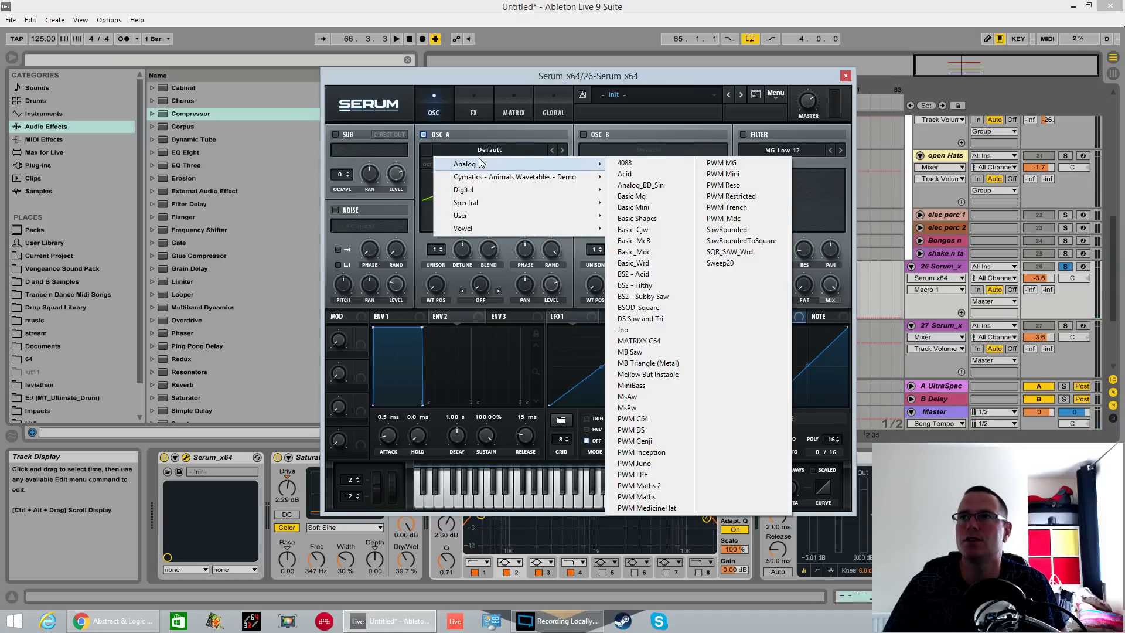
pyautogui.click(632, 218)
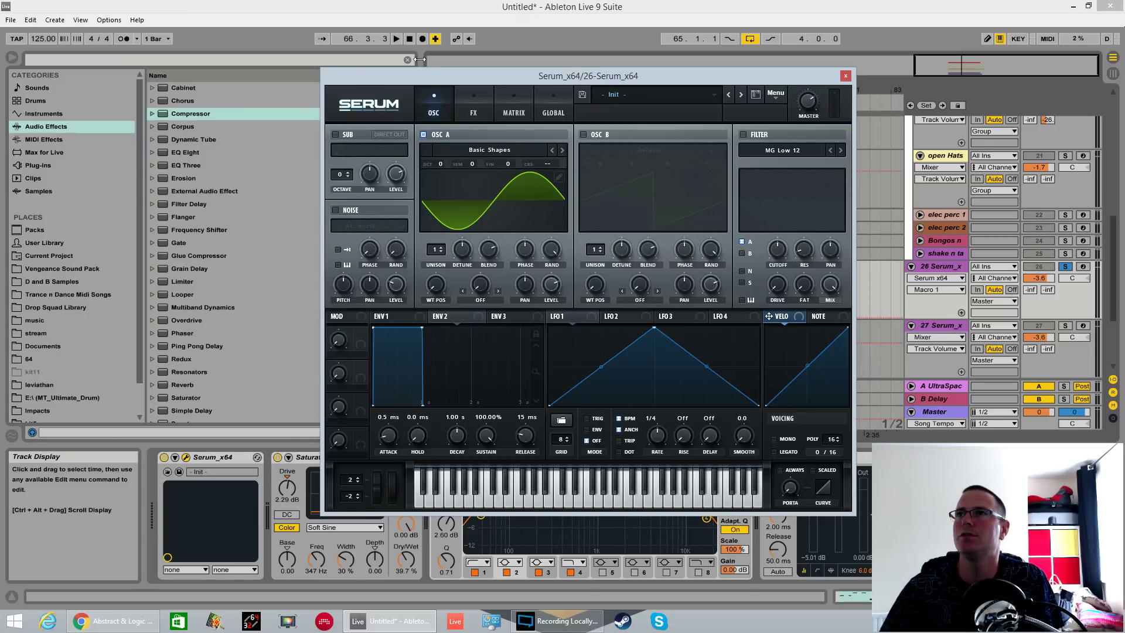
# - Open the 26-Serum clip and enlarge its note editor to examine the MIDI pattern
pyautogui.moveTo(616, 77); pyautogui.dragTo(268, 68)
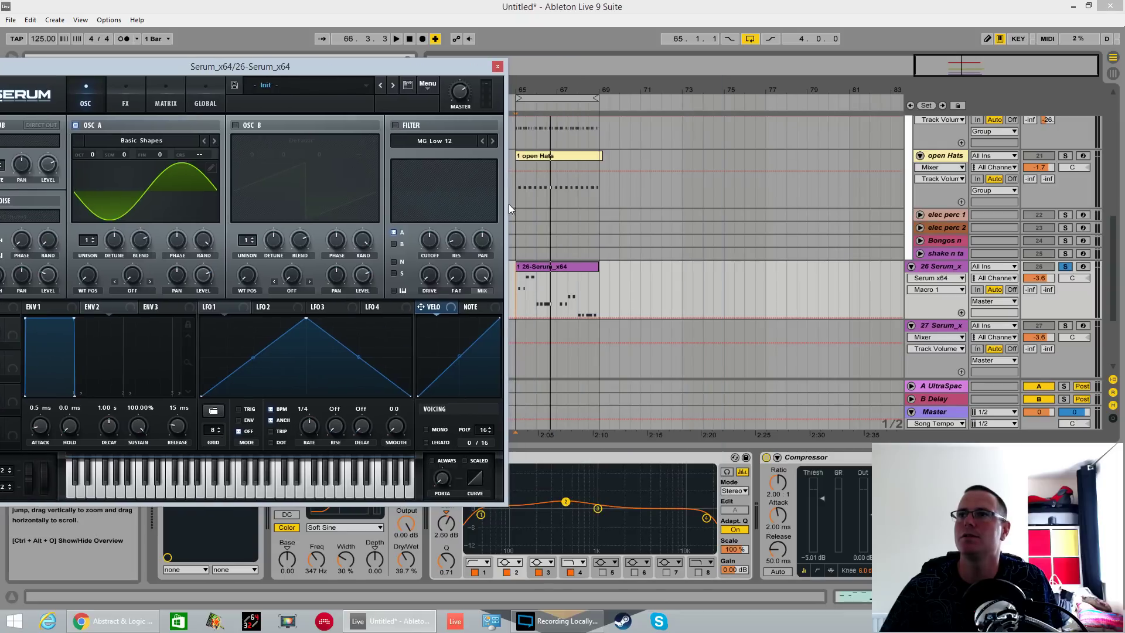
pyautogui.click(576, 266)
pyautogui.moveTo(351, 66); pyautogui.dragTo(83, 133)
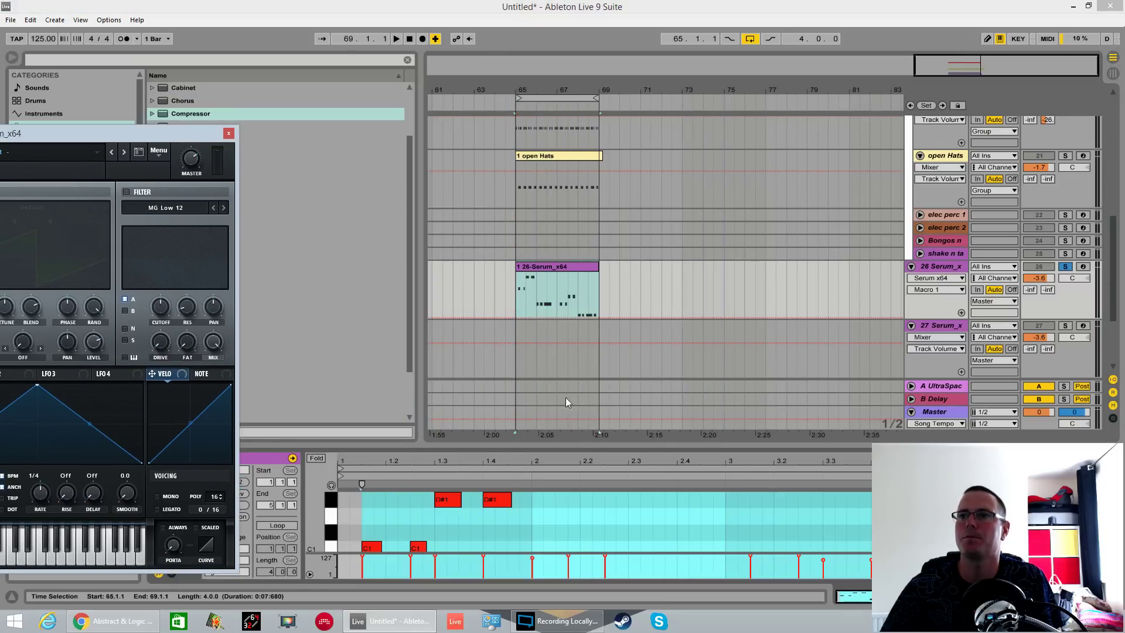
pyautogui.moveTo(645, 446); pyautogui.dragTo(645, 188)
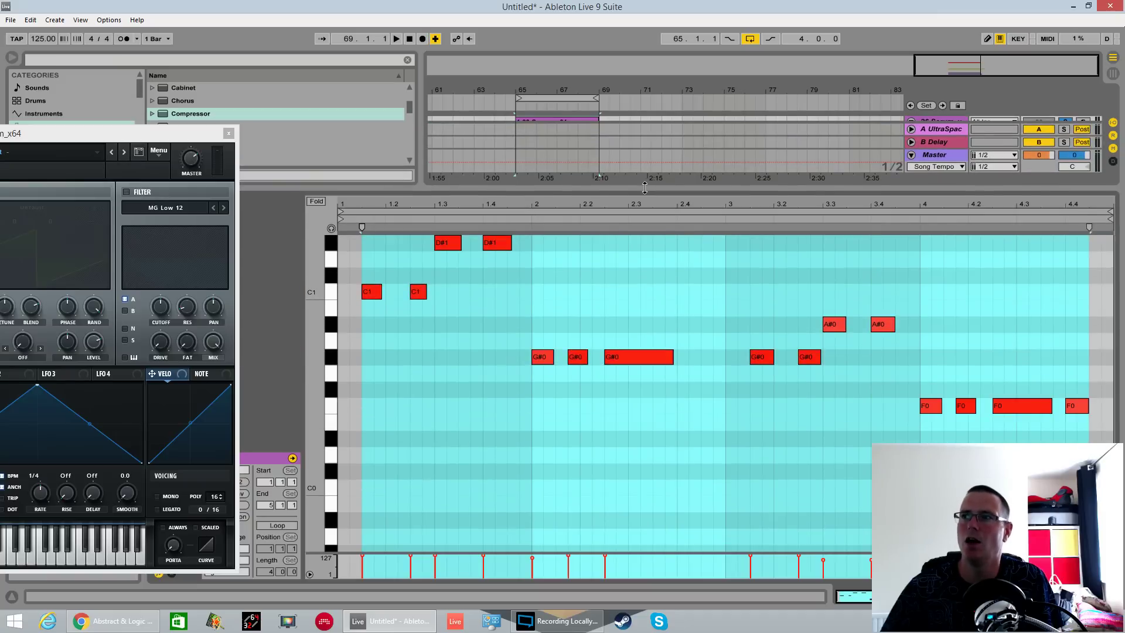
pyautogui.moveTo(645, 188); pyautogui.dragTo(645, 273)
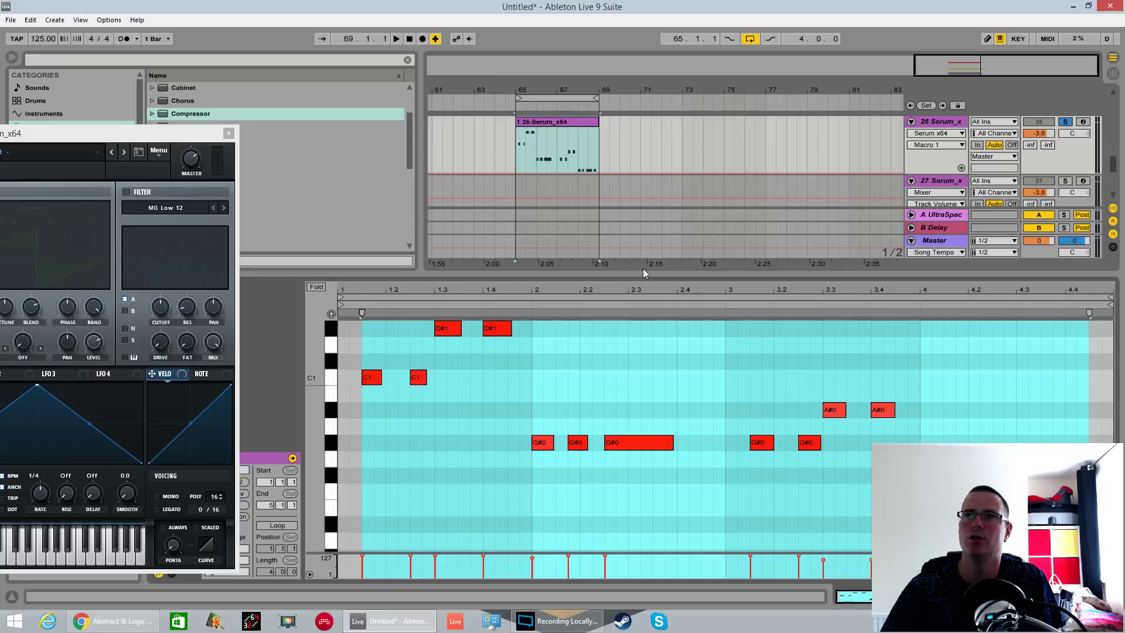
pyautogui.moveTo(140, 138); pyautogui.dragTo(750, 99)
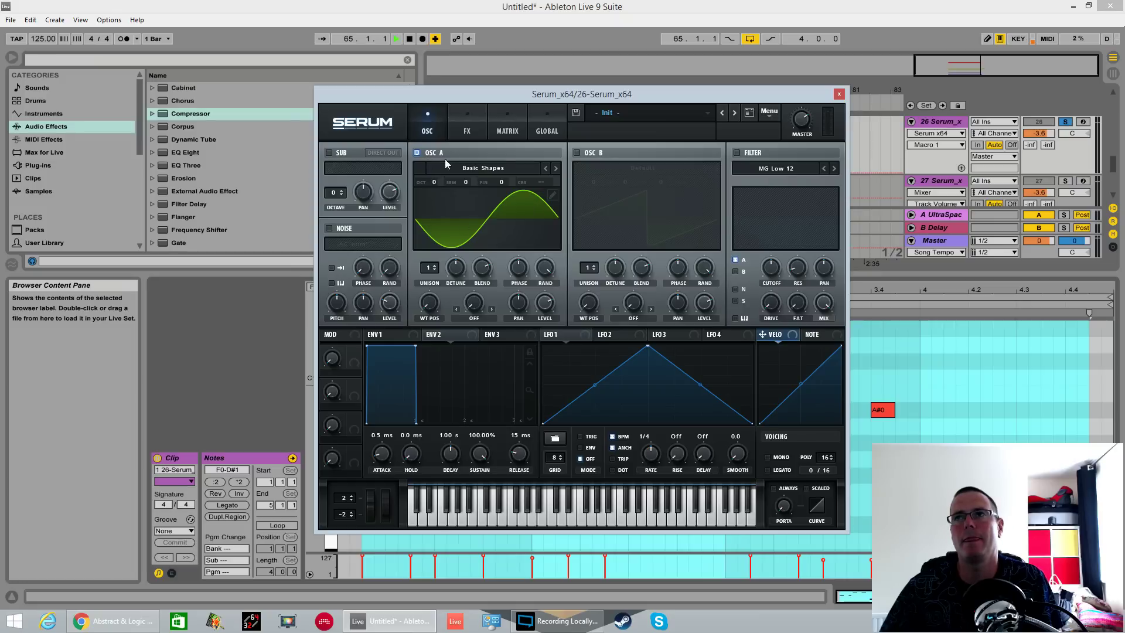
# - Set OSC A's random phase to 0% and its unison to 2 voices with reduced detune, auditioning the sound
pyautogui.press('space')
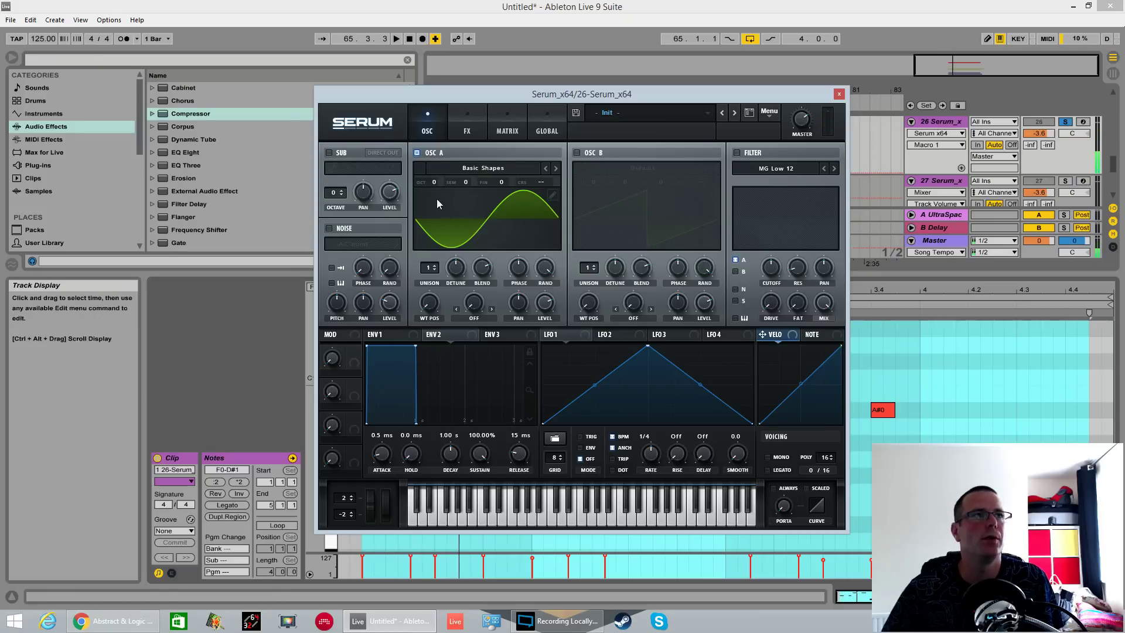
pyautogui.moveTo(542, 271); pyautogui.dragTo(534, 433)
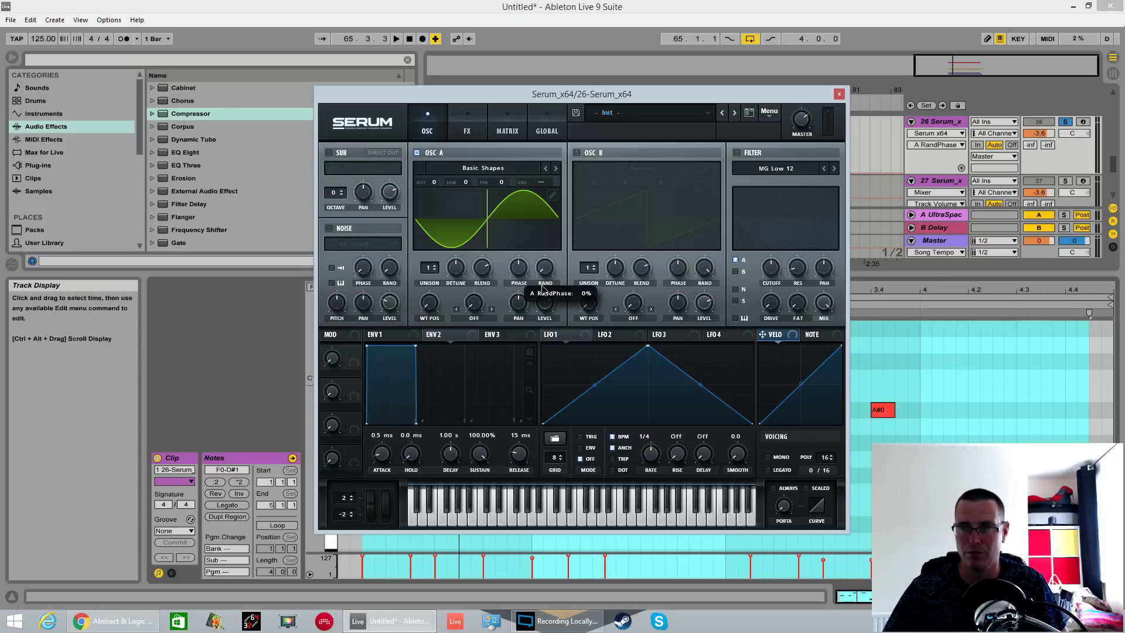
pyautogui.click(434, 265)
pyautogui.moveTo(445, 265); pyautogui.dragTo(448, 293)
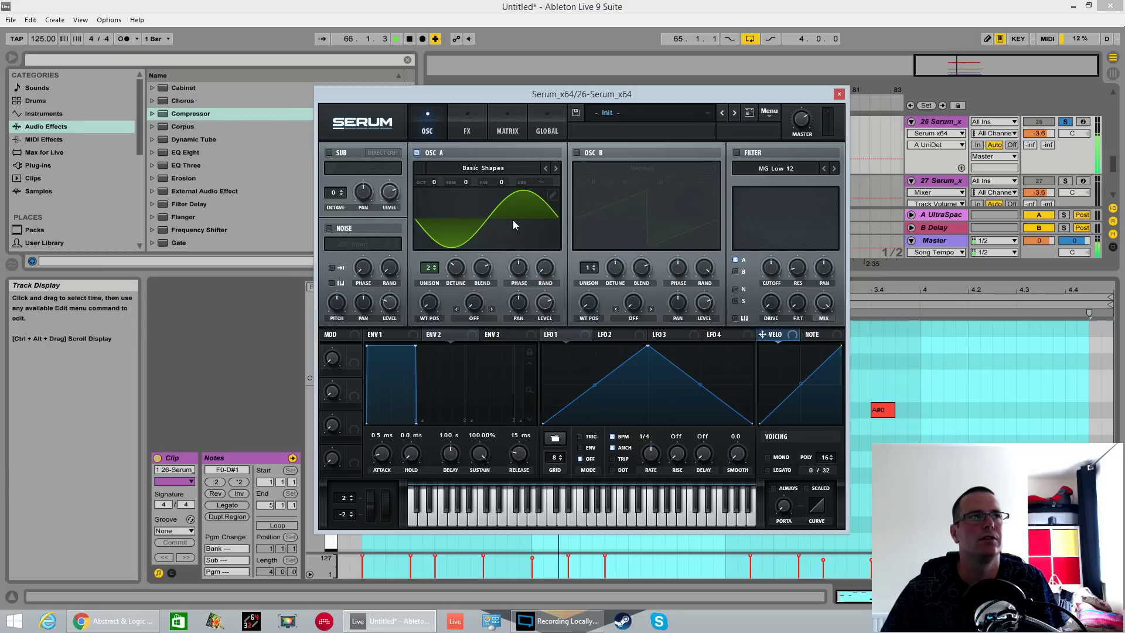
pyautogui.press('space')
# - Enable the sub oscillator with direct out, at octave -1 and a lower level
pyautogui.click(329, 153)
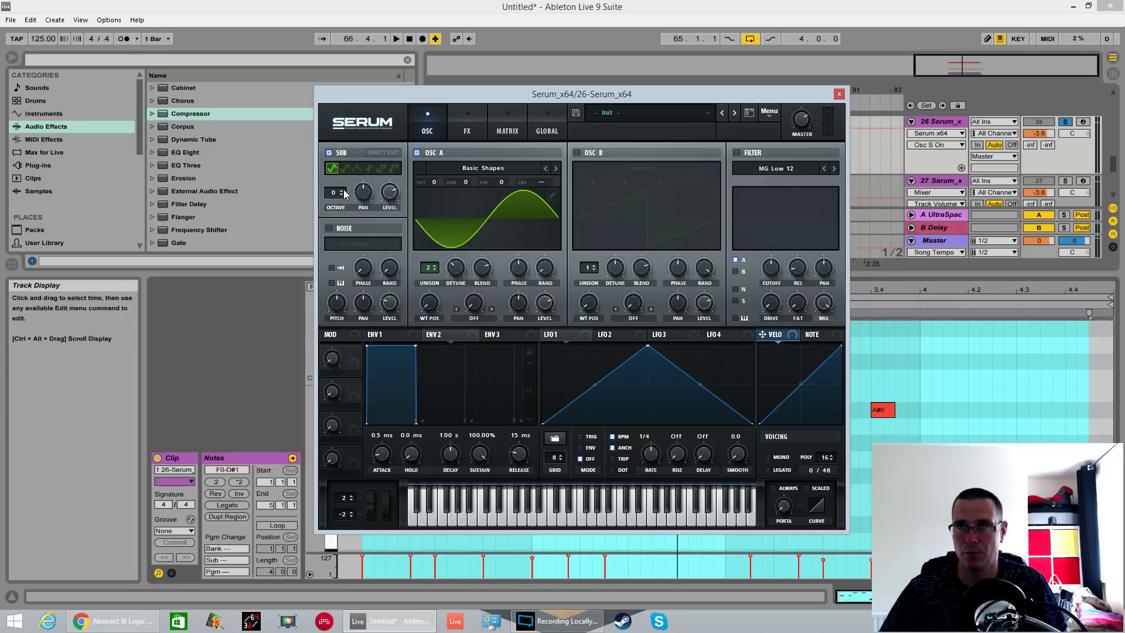
pyautogui.click(342, 195)
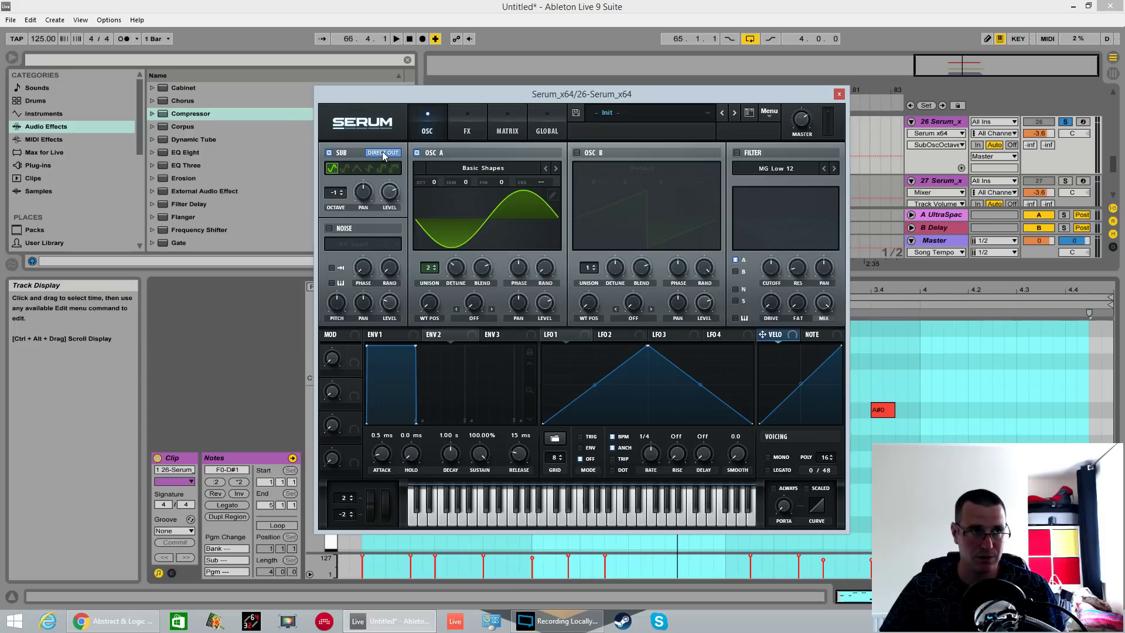
pyautogui.moveTo(392, 197); pyautogui.dragTo(395, 289)
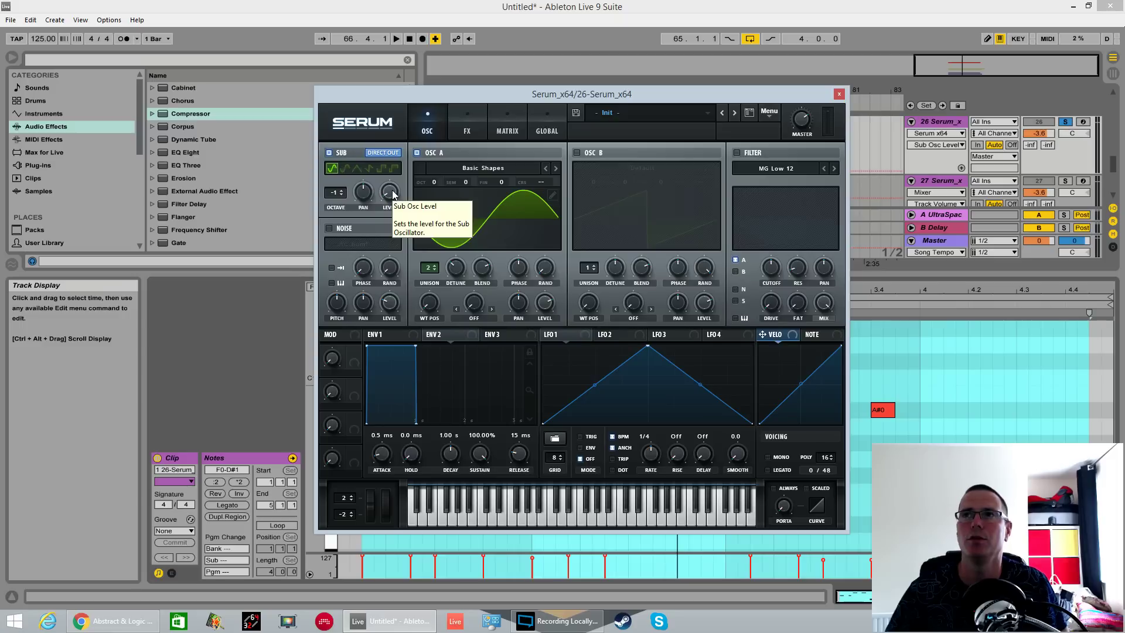
# - Enable OSC B and load the Analog wavetable Analog_BD_Sin into it
pyautogui.click(577, 153)
pyautogui.click(612, 168)
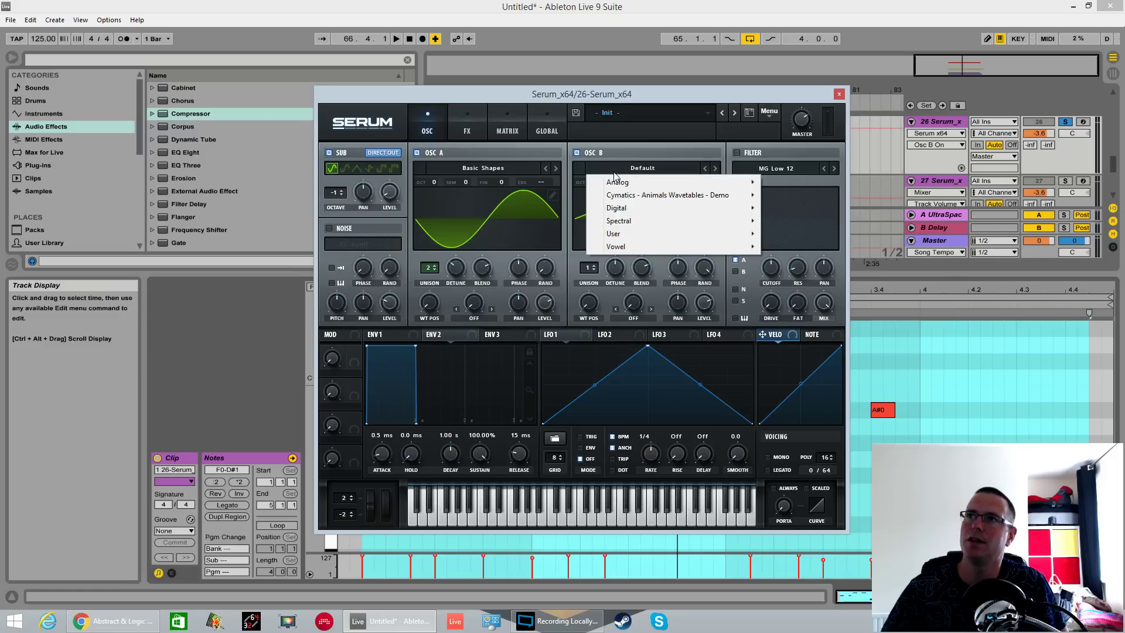
pyautogui.moveTo(615, 184)
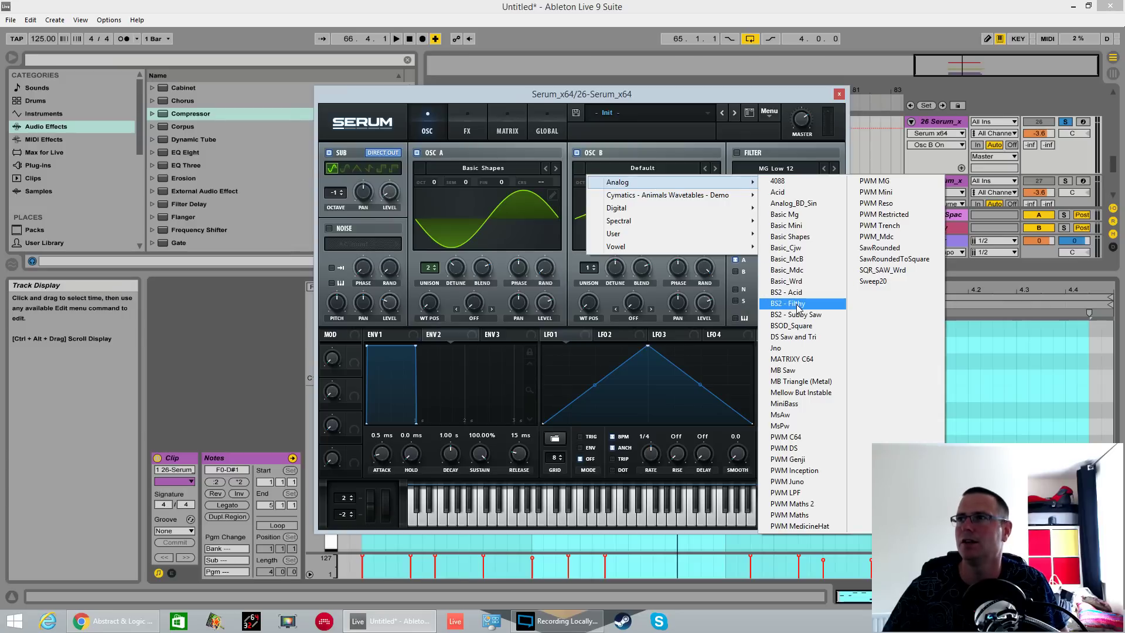
pyautogui.click(803, 207)
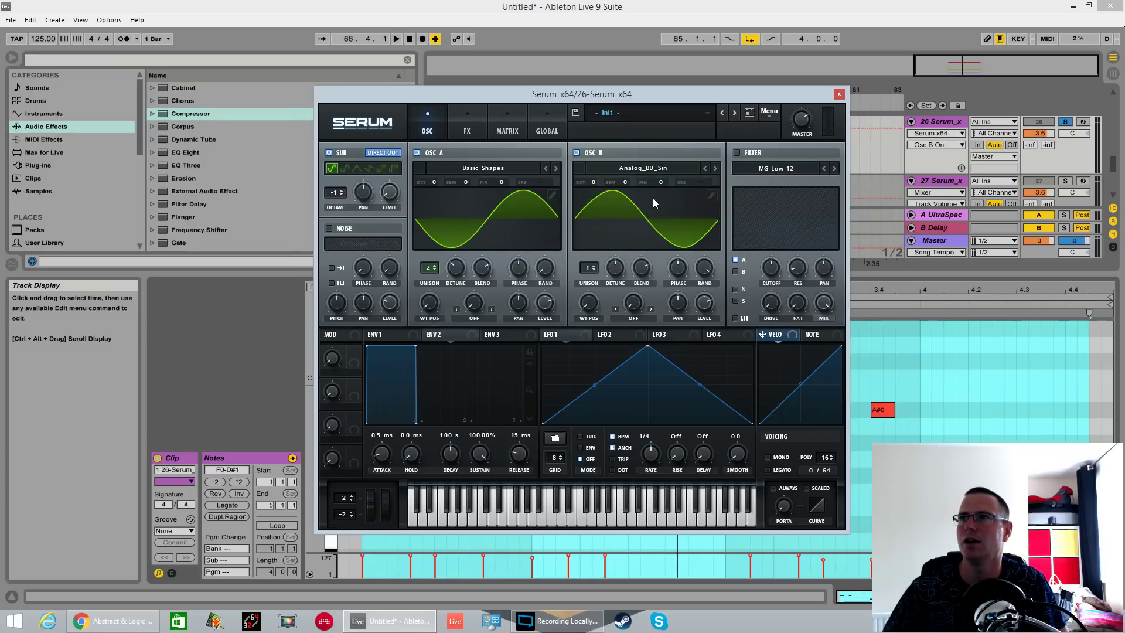
# - Replace OSC B's wavetable with Basic Shapes and move its wavetable position to the triangle wave
pyautogui.click(656, 171)
pyautogui.moveTo(665, 186)
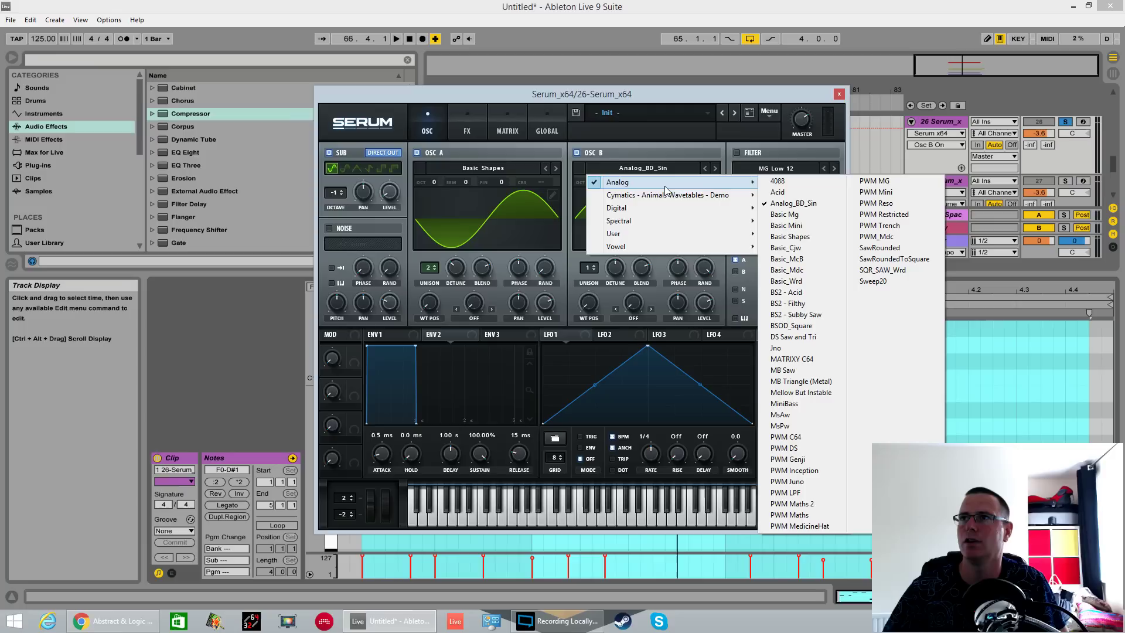
pyautogui.click(802, 238)
pyautogui.moveTo(583, 318); pyautogui.dragTo(584, 312)
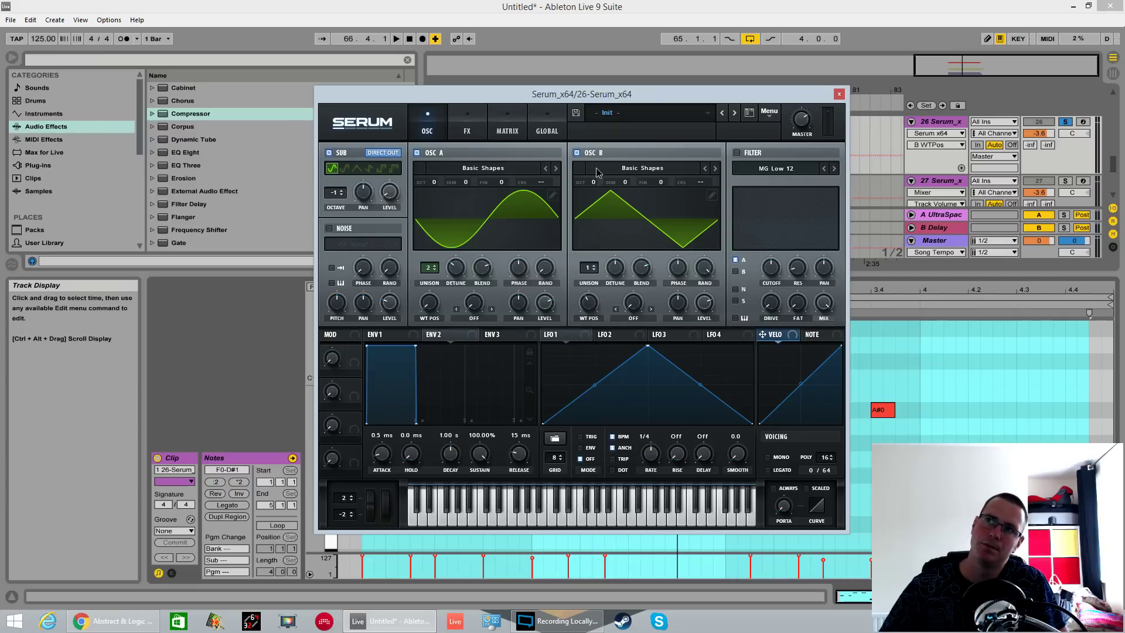
# - Set OSC B to octave +1 and 2 unison voices with reduced detune, and adjust the oscillator level
pyautogui.moveTo(596, 191); pyautogui.dragTo(595, 174)
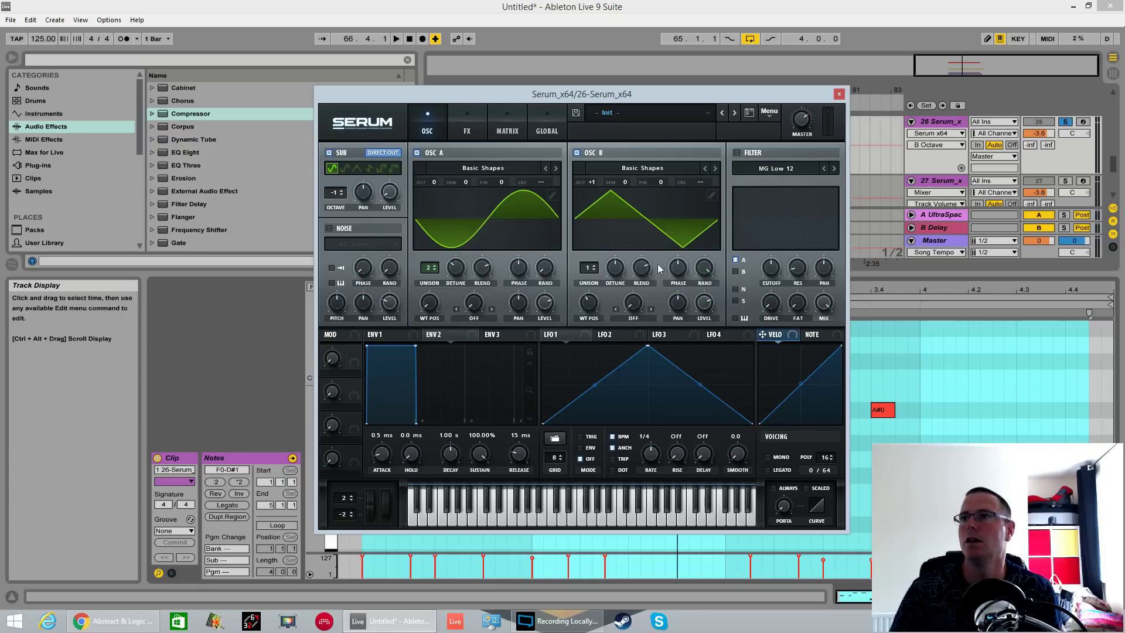
pyautogui.click(595, 266)
pyautogui.moveTo(616, 268); pyautogui.dragTo(674, 332)
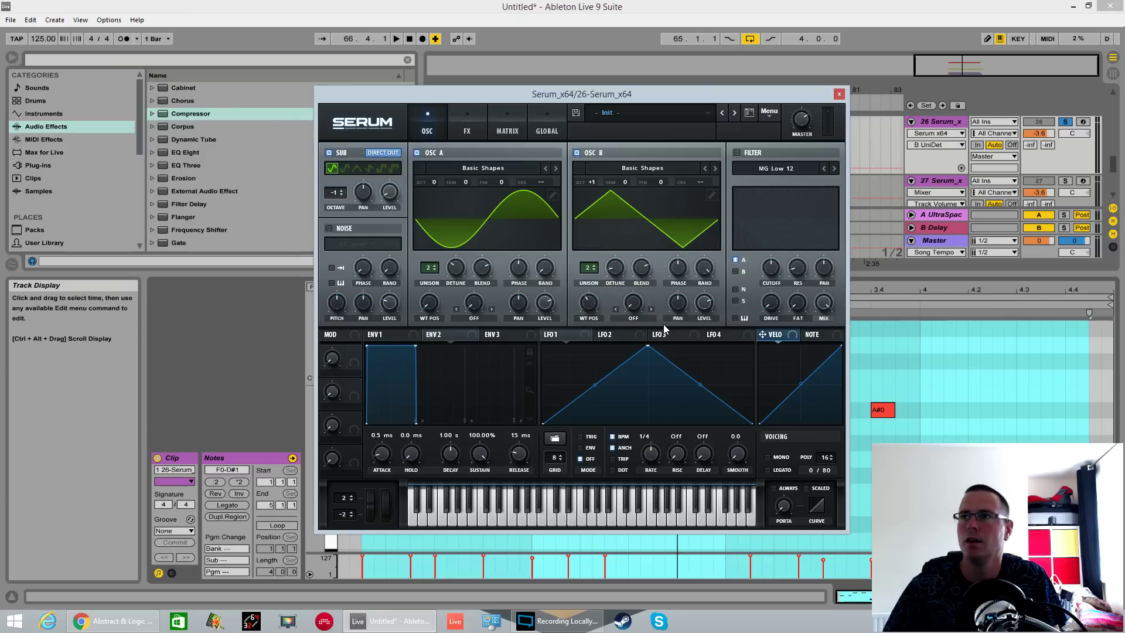
pyautogui.click(706, 309)
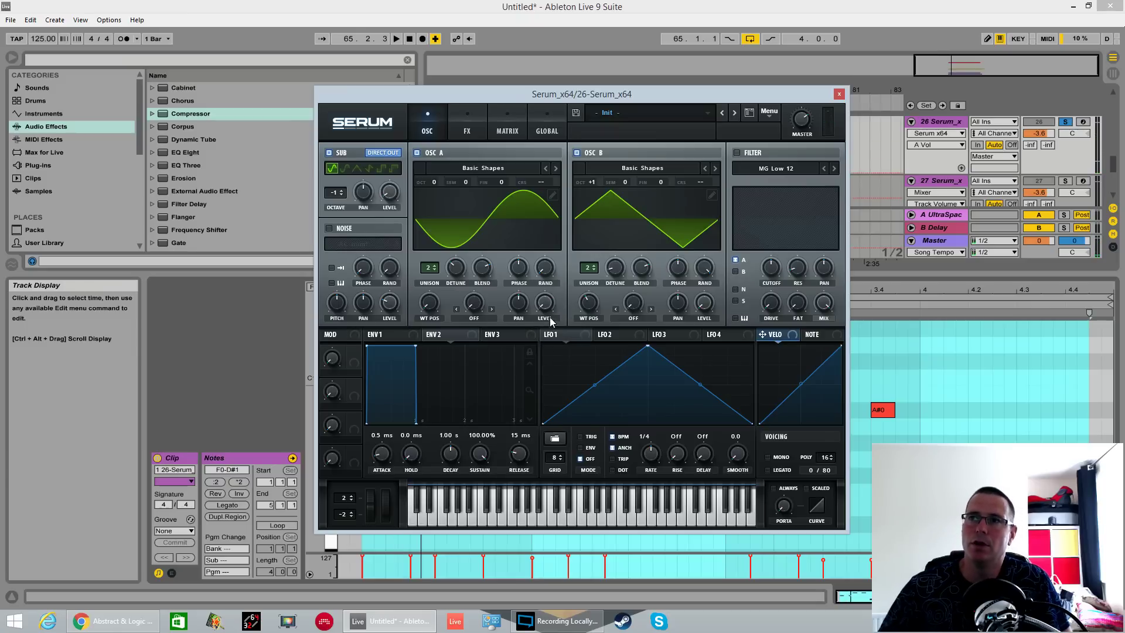
# - Set ENV 2's sustain to 0% and assign the envelope to OSC A's level
pyautogui.click(454, 335)
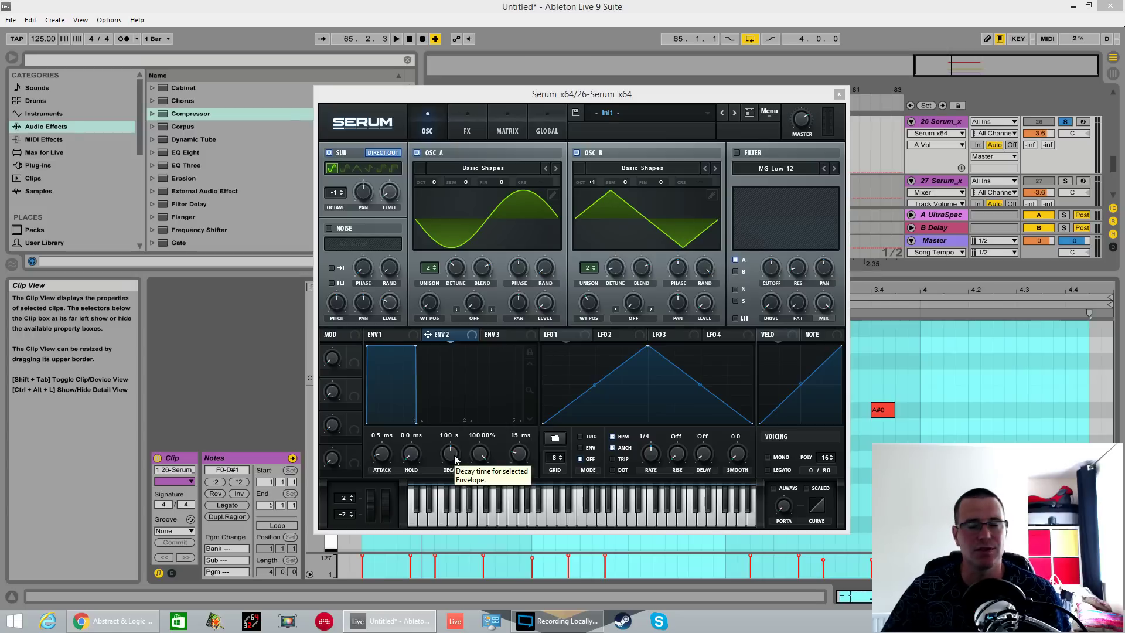
pyautogui.moveTo(480, 453); pyautogui.dragTo(479, 498)
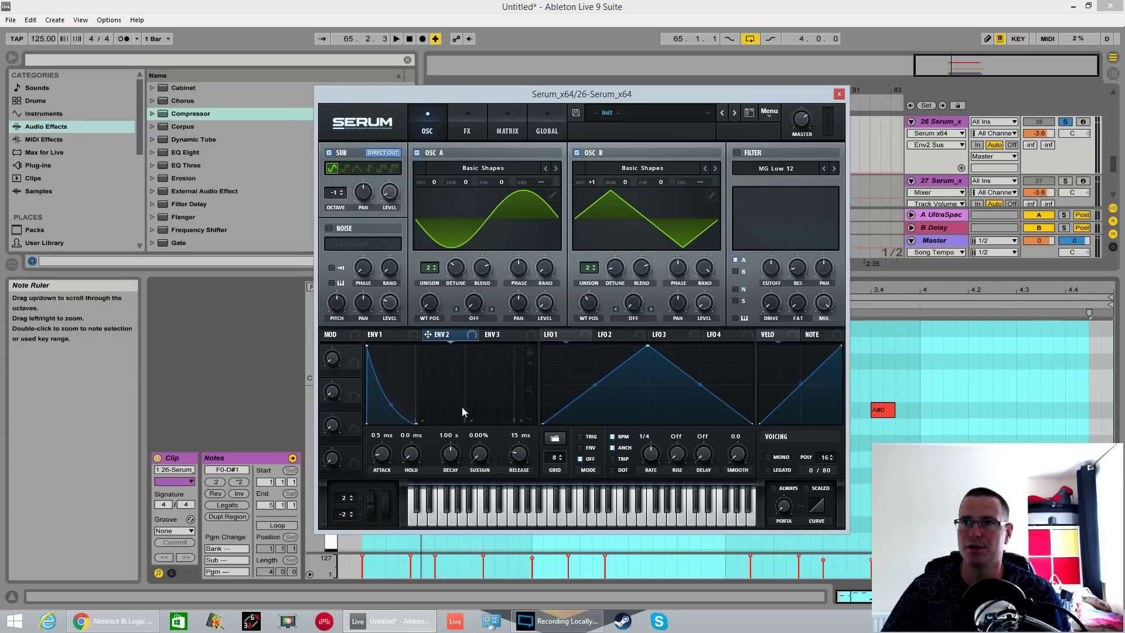
pyautogui.moveTo(439, 340); pyautogui.dragTo(545, 302)
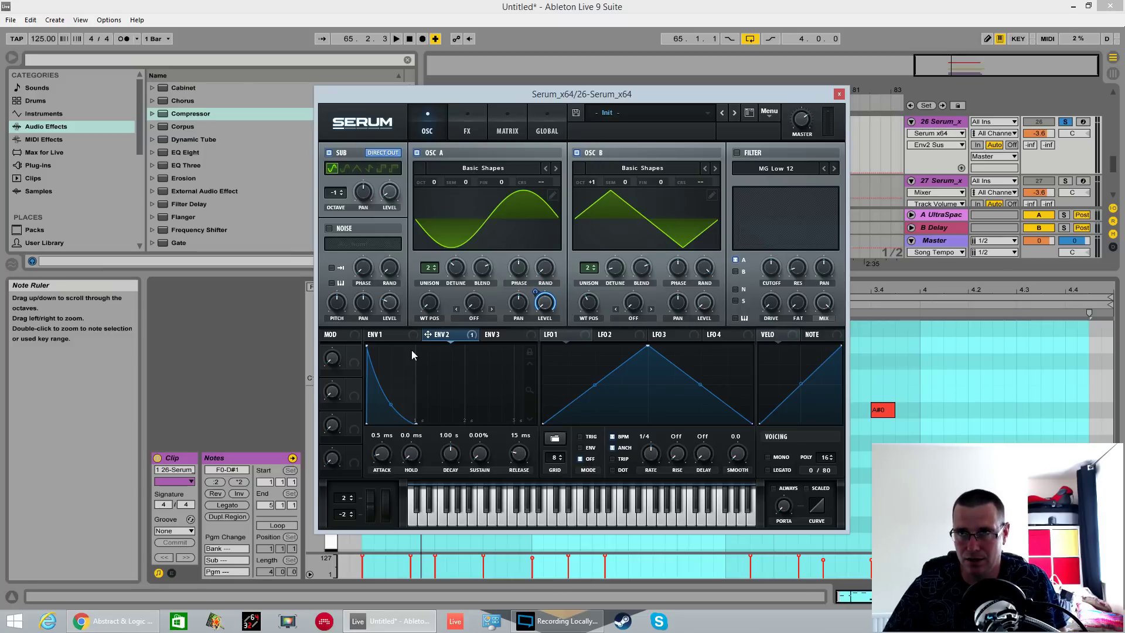
# - Shape ENV 1 with its sustain fully down and a decay of 759 ms
pyautogui.click(380, 334)
pyautogui.moveTo(415, 347); pyautogui.dragTo(412, 484)
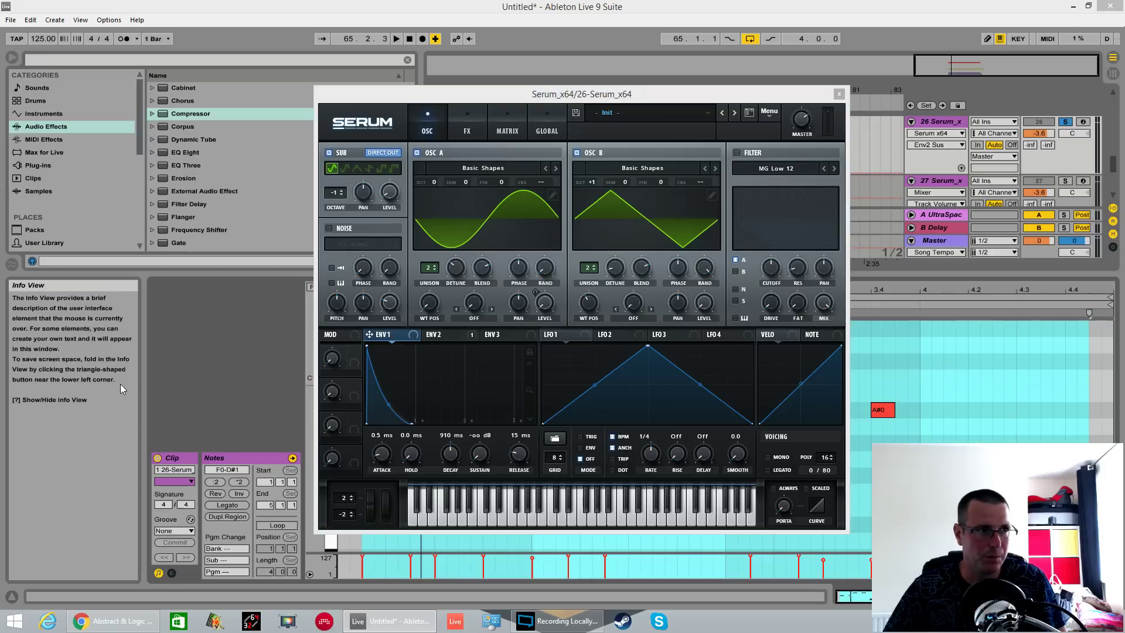
pyautogui.moveTo(450, 453); pyautogui.dragTo(414, 457)
pyautogui.click(414, 455)
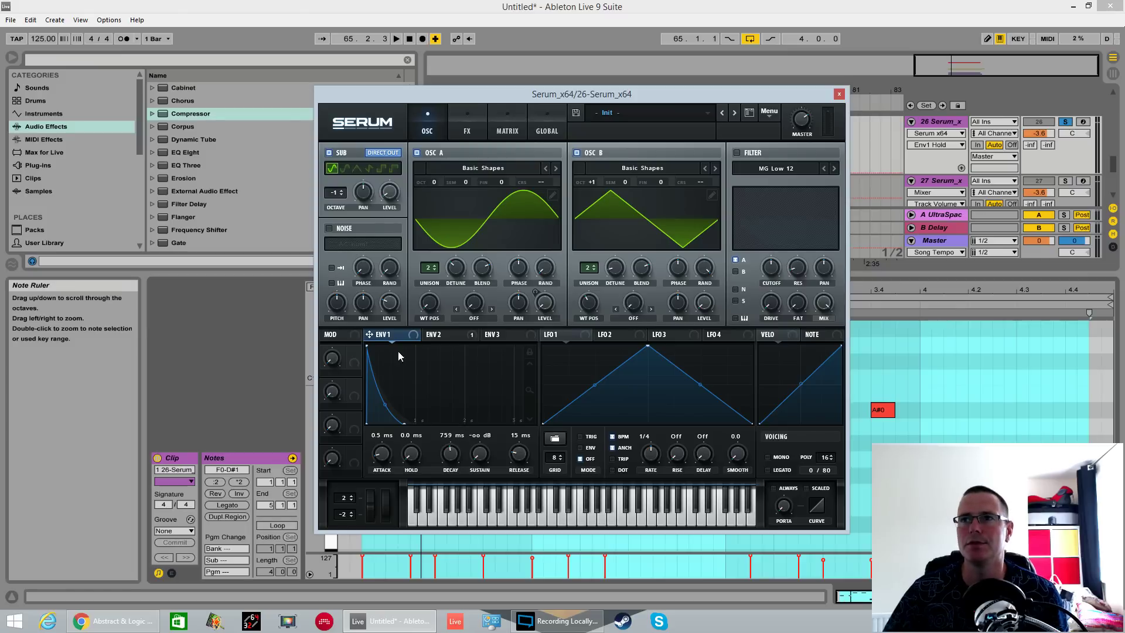
# - Straighten ENV 2's decay curve into a linear slope and audition the bass with the master volume at 73%
pyautogui.click(458, 337)
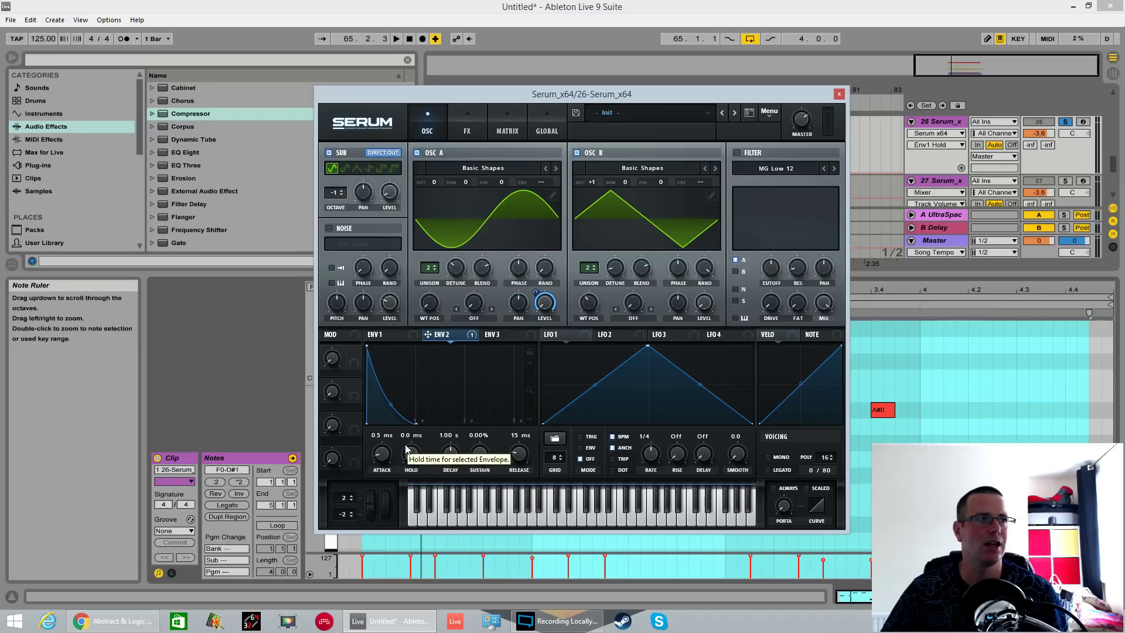
pyautogui.moveTo(388, 410); pyautogui.dragTo(392, 396)
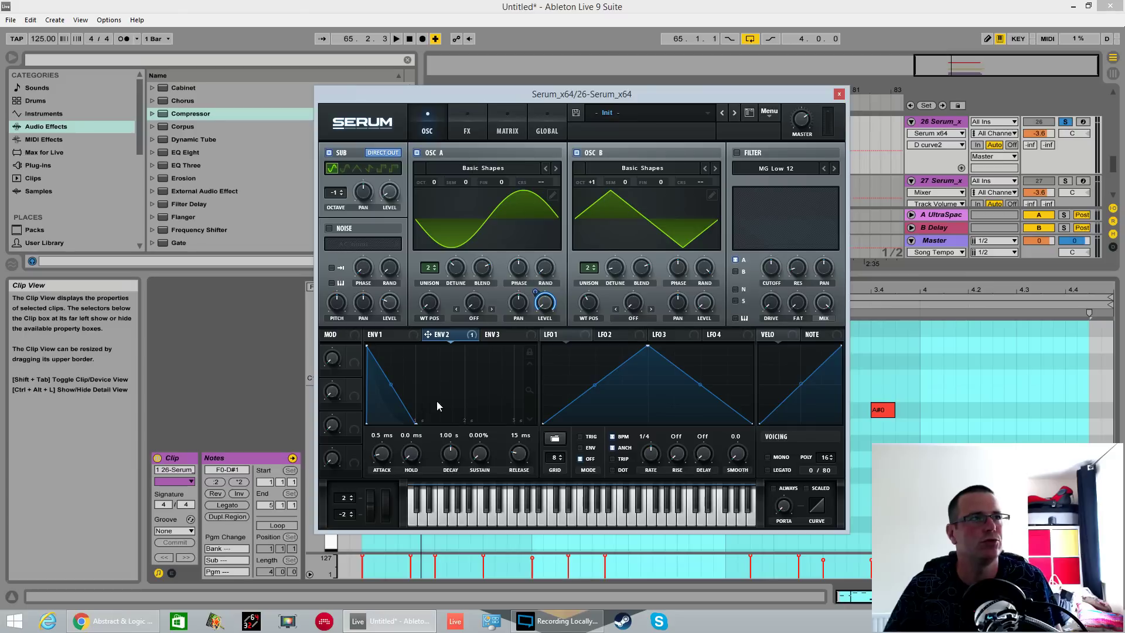
pyautogui.press('space')
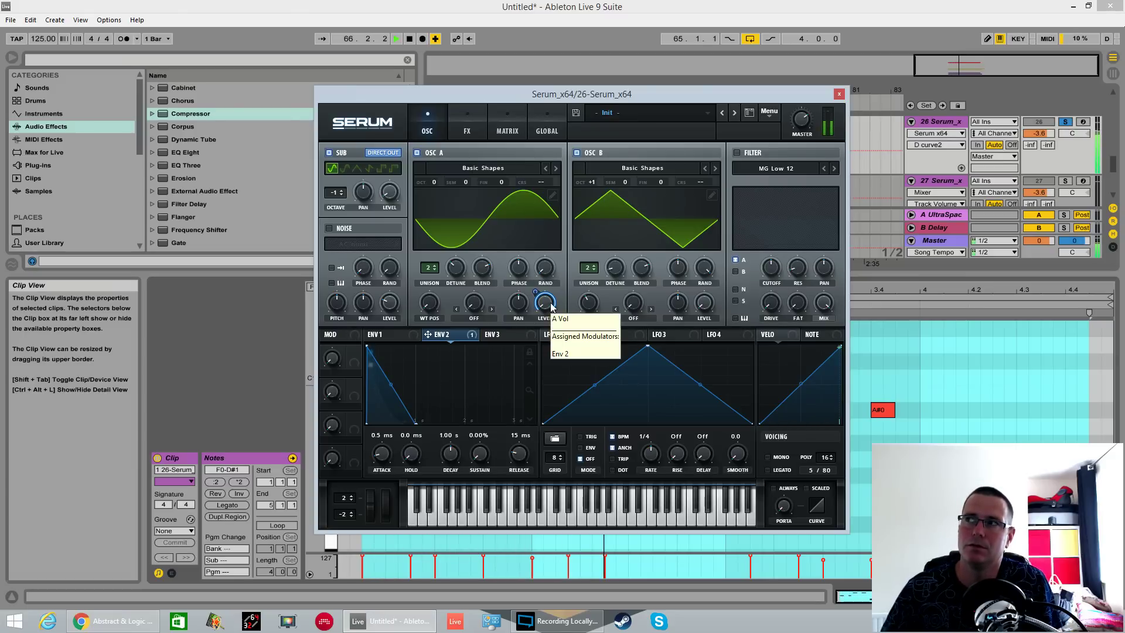
pyautogui.press('space')
pyautogui.press('space')
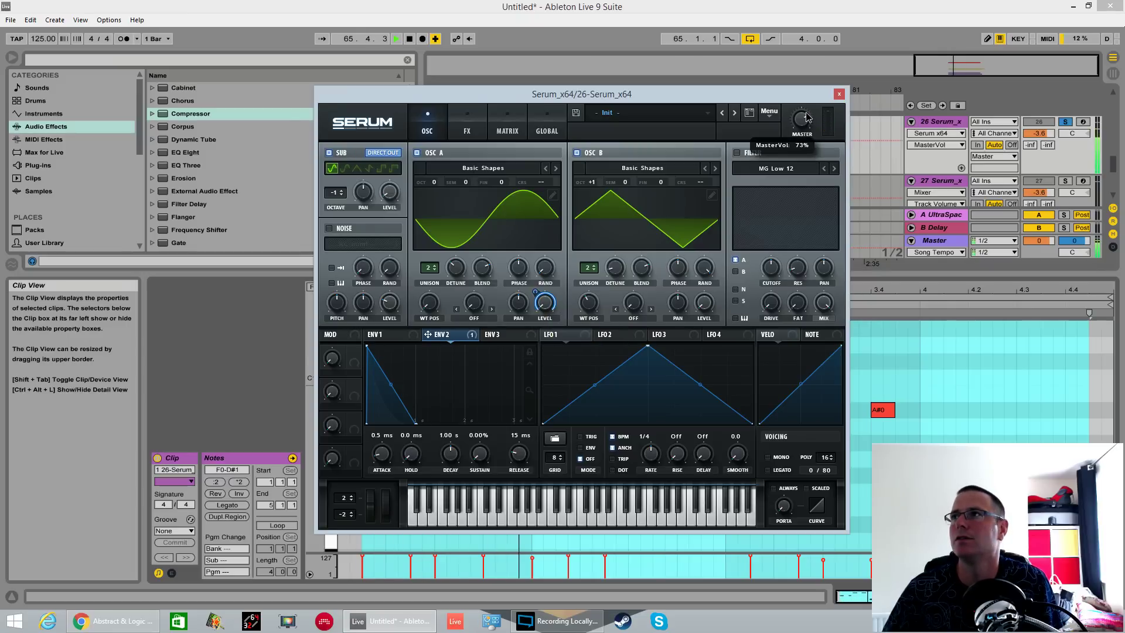
pyautogui.press('space')
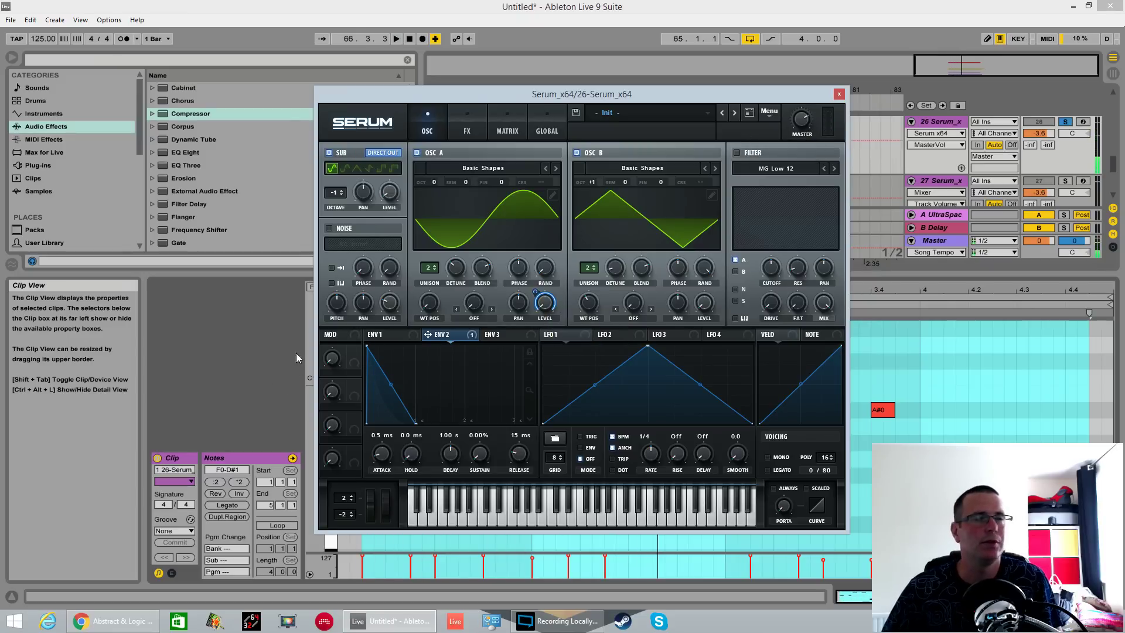
# - Assign ENV 2 to the sub level and, at about 60, to OSC A's warp in FM (from B) mode
pyautogui.moveTo(430, 336); pyautogui.dragTo(390, 191)
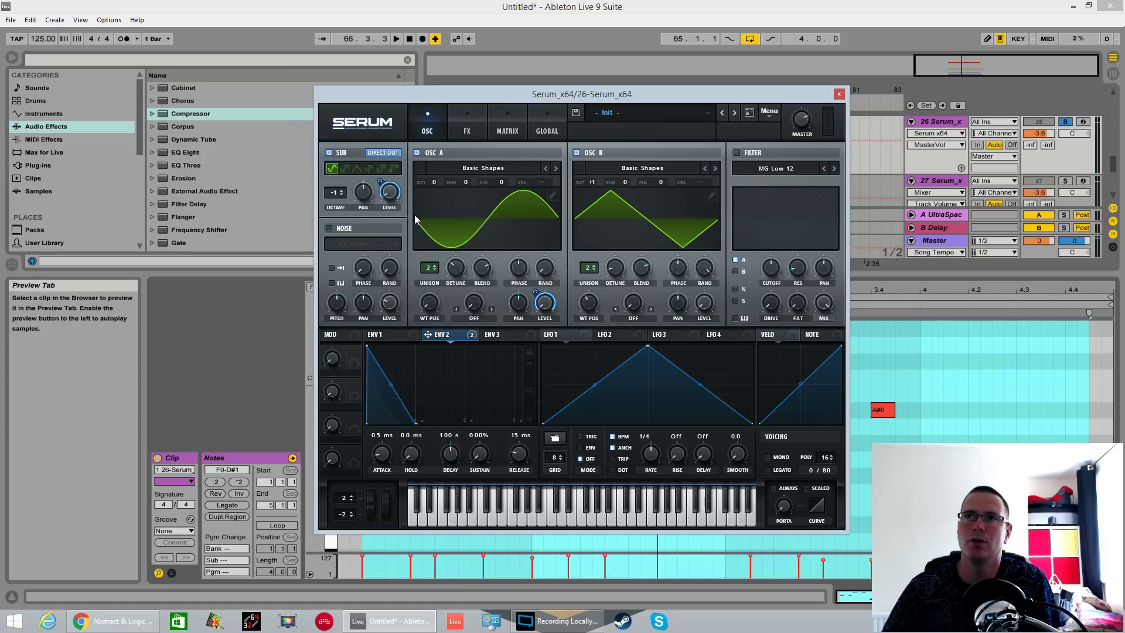
pyautogui.click(483, 321)
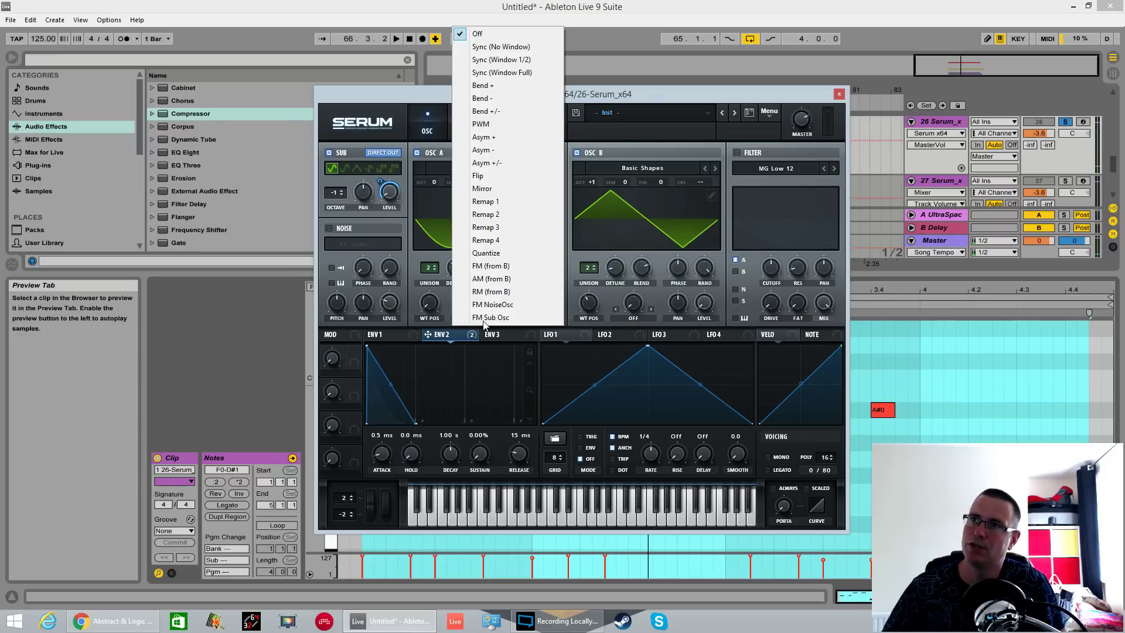
pyautogui.click(491, 266)
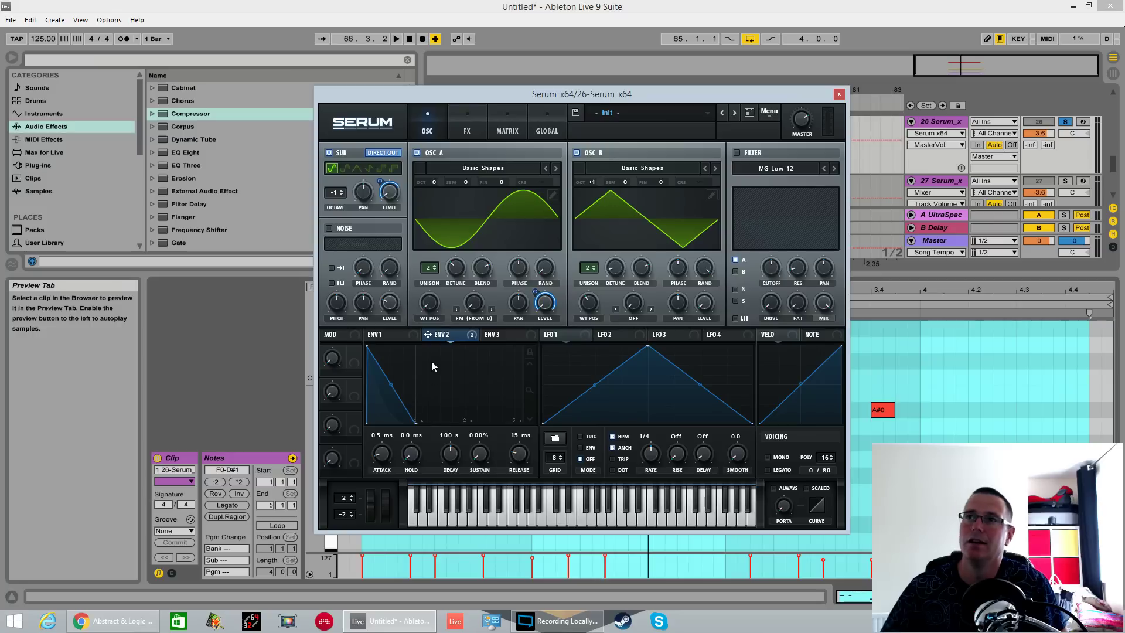
pyautogui.moveTo(427, 341); pyautogui.dragTo(469, 304)
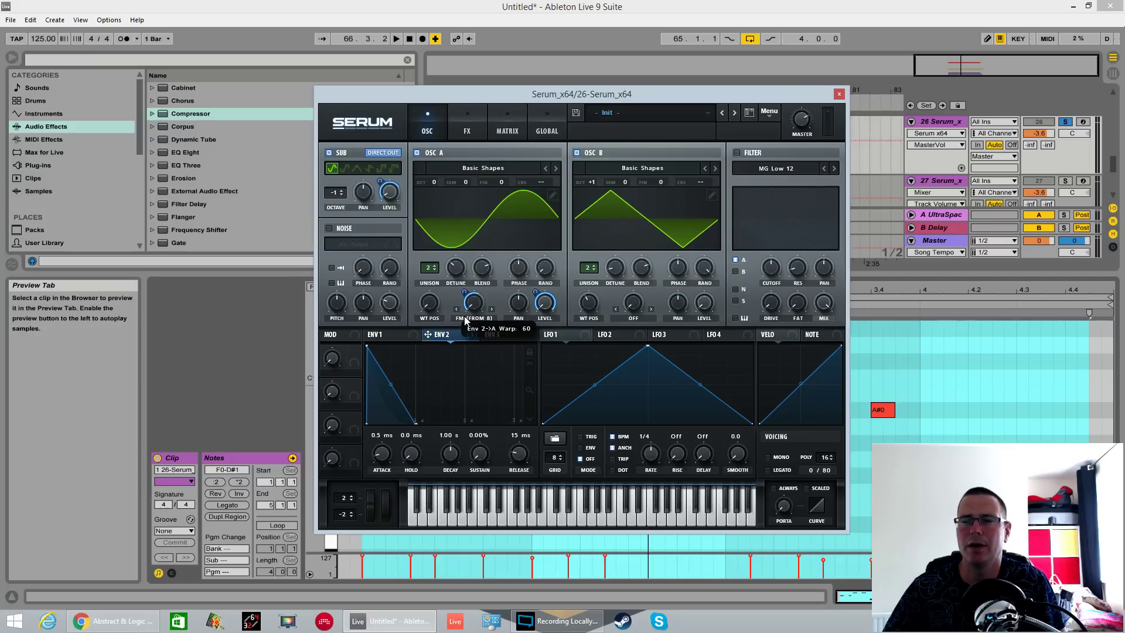
pyautogui.press('space')
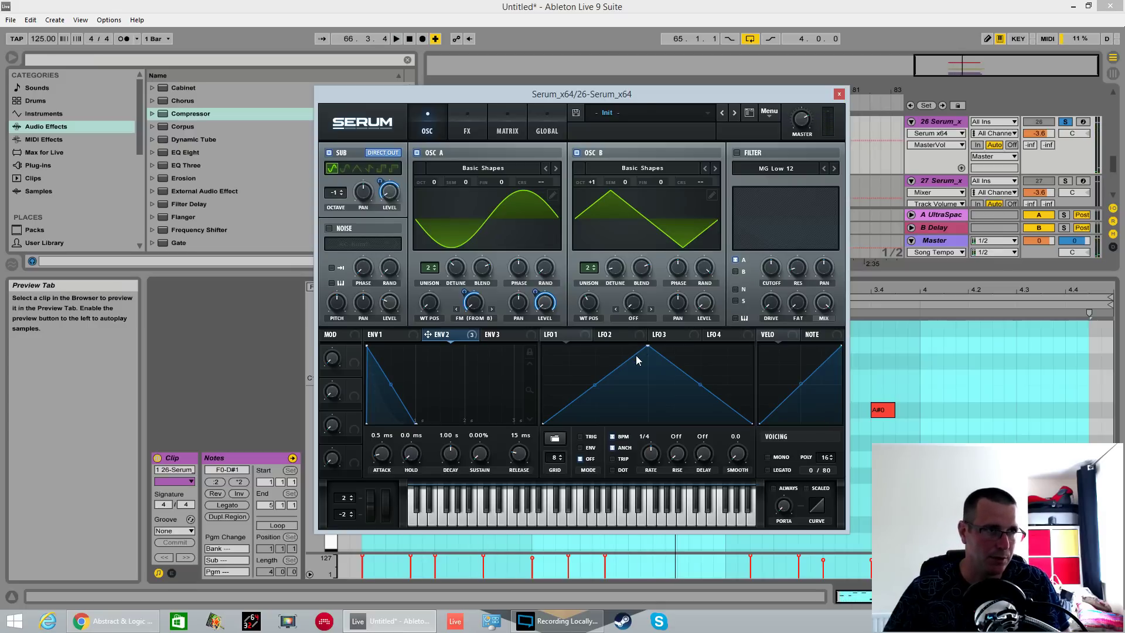
# - Enable the MG Low 12 filter on OSC A and lower its cutoff
pyautogui.click(504, 336)
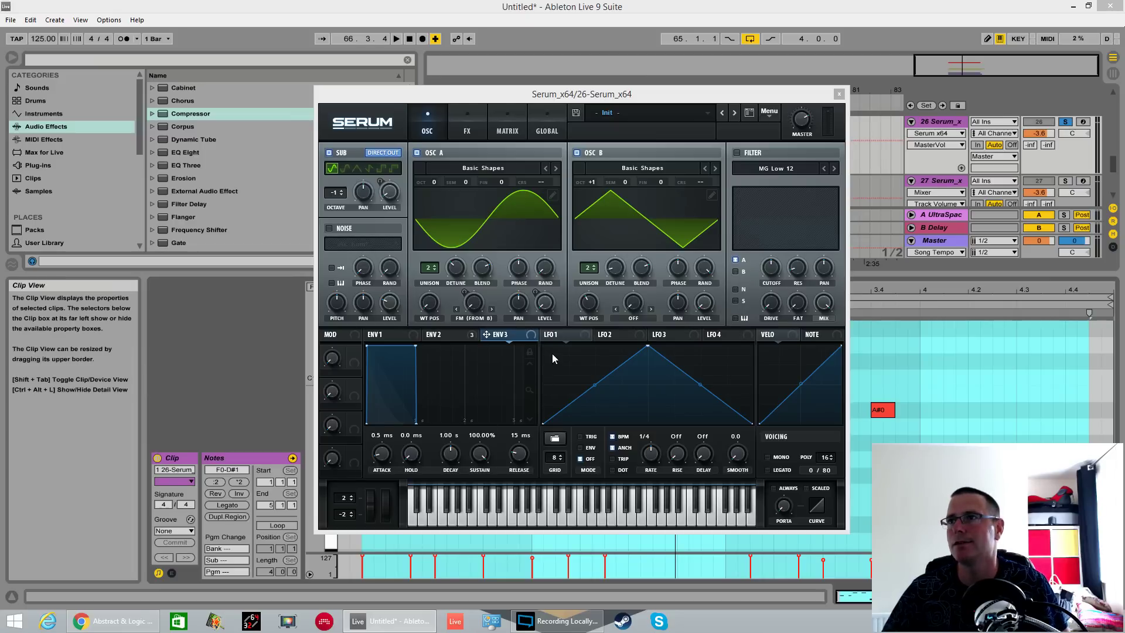
pyautogui.click(737, 152)
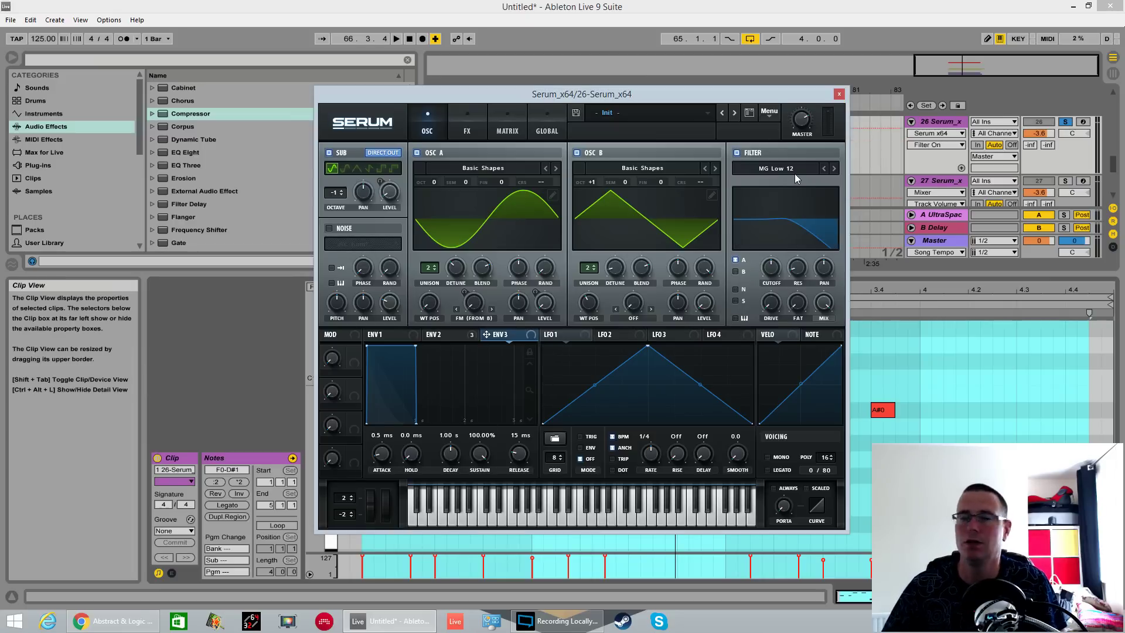
pyautogui.moveTo(771, 268); pyautogui.dragTo(771, 296)
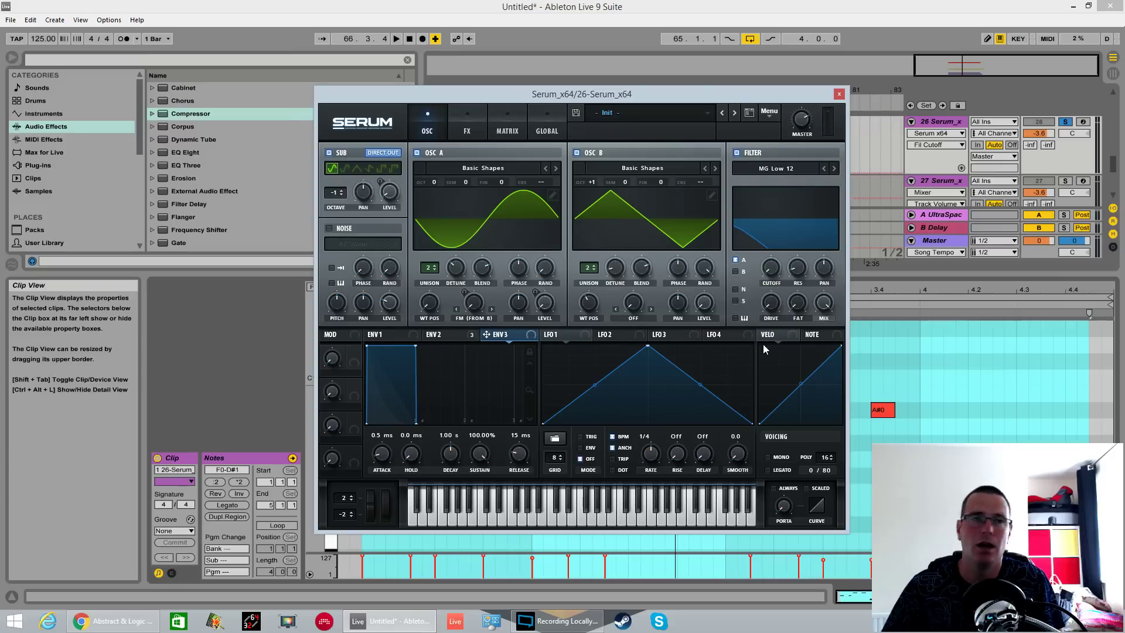
pyautogui.click(735, 272)
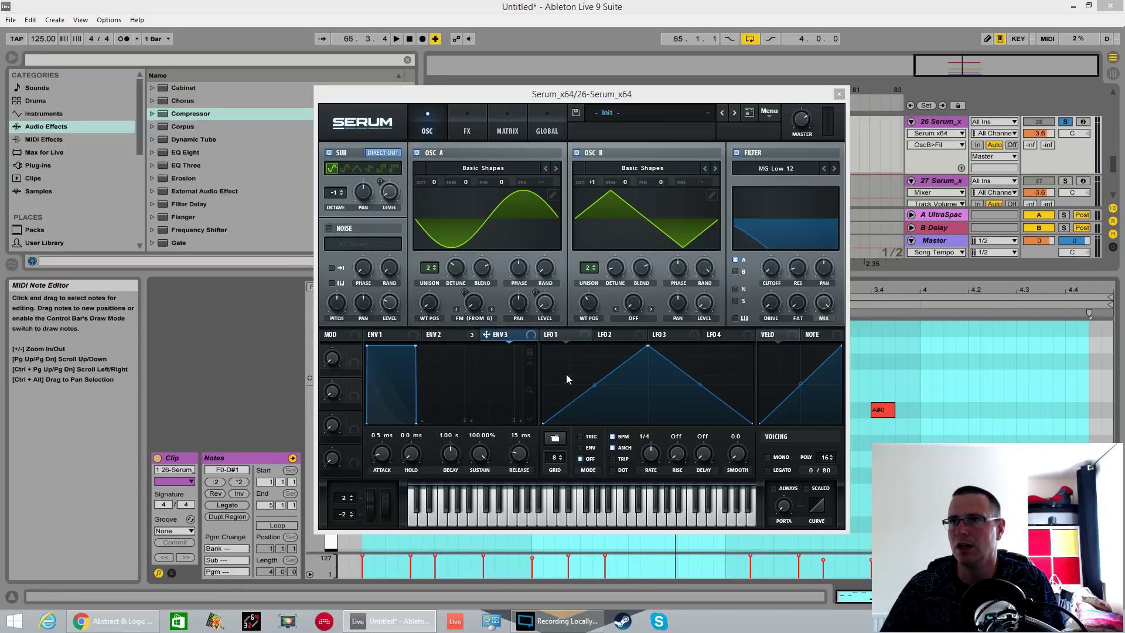
# - Fine-tune ENV 1's decay curve
pyautogui.click(390, 339)
pyautogui.moveTo(385, 405); pyautogui.dragTo(392, 402)
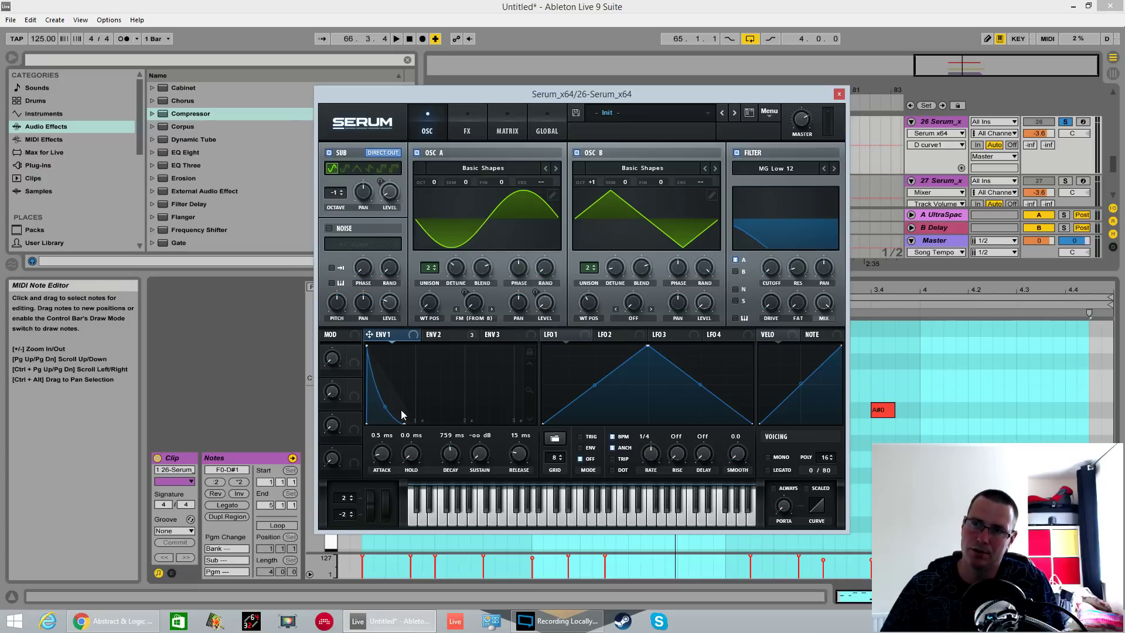
# - Assign ENV 3 to the filter cutoff and shape it with 0% sustain, 763 ms decay and a slightly adjusted decay curve
pyautogui.click(481, 334)
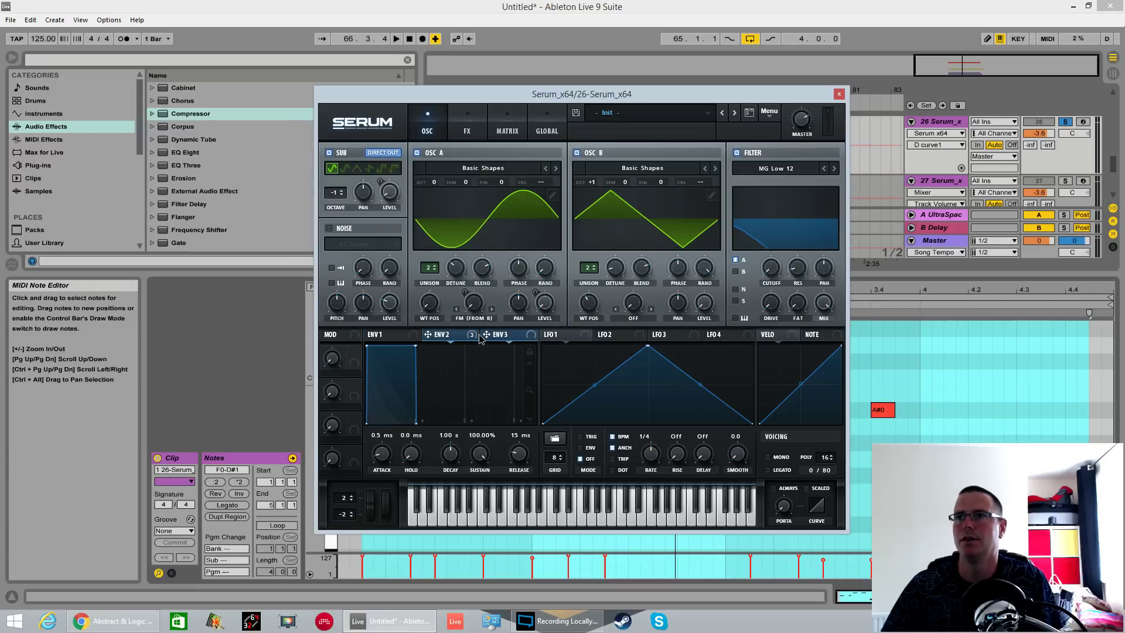
pyautogui.moveTo(487, 335); pyautogui.dragTo(766, 276)
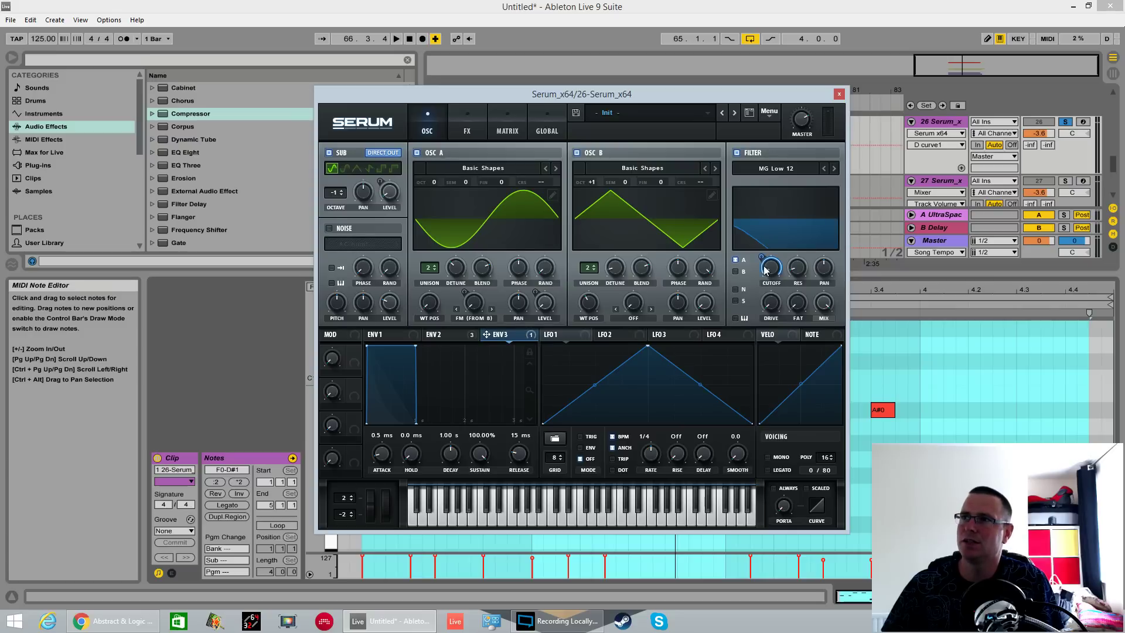
pyautogui.moveTo(458, 456); pyautogui.dragTo(479, 472)
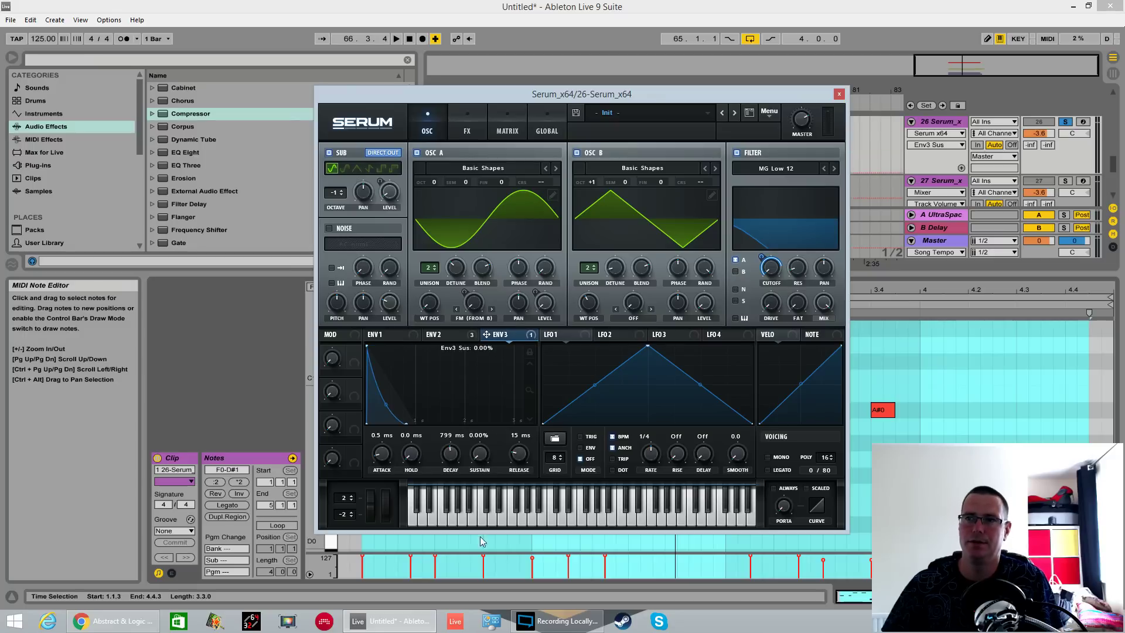
pyautogui.click(456, 457)
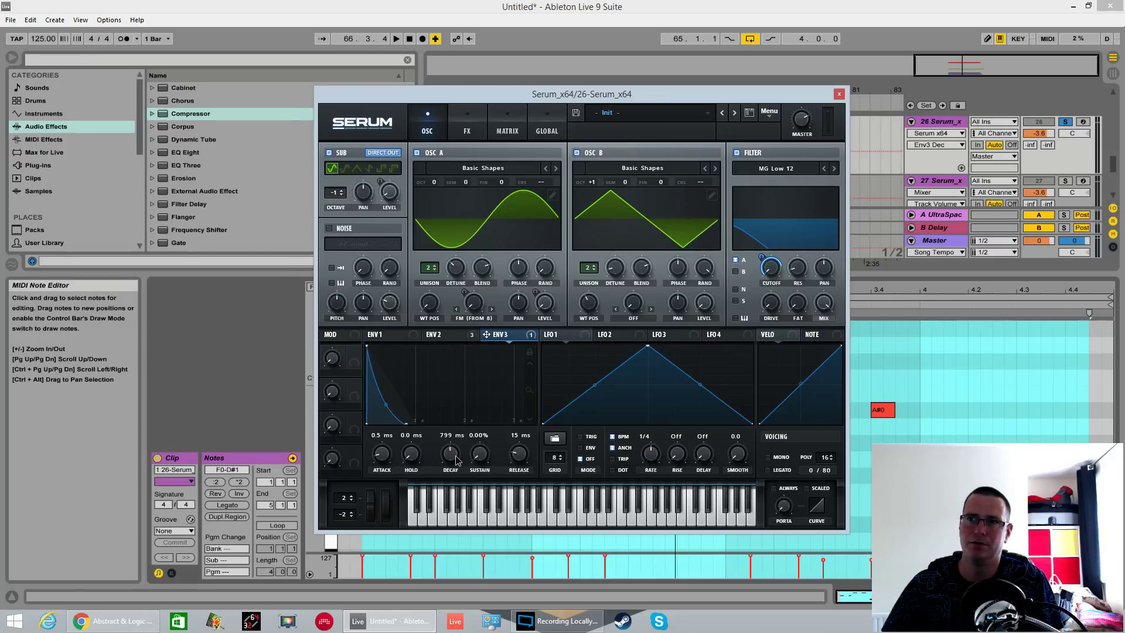
pyautogui.moveTo(405, 422); pyautogui.dragTo(395, 423)
pyautogui.moveTo(451, 452); pyautogui.dragTo(450, 448)
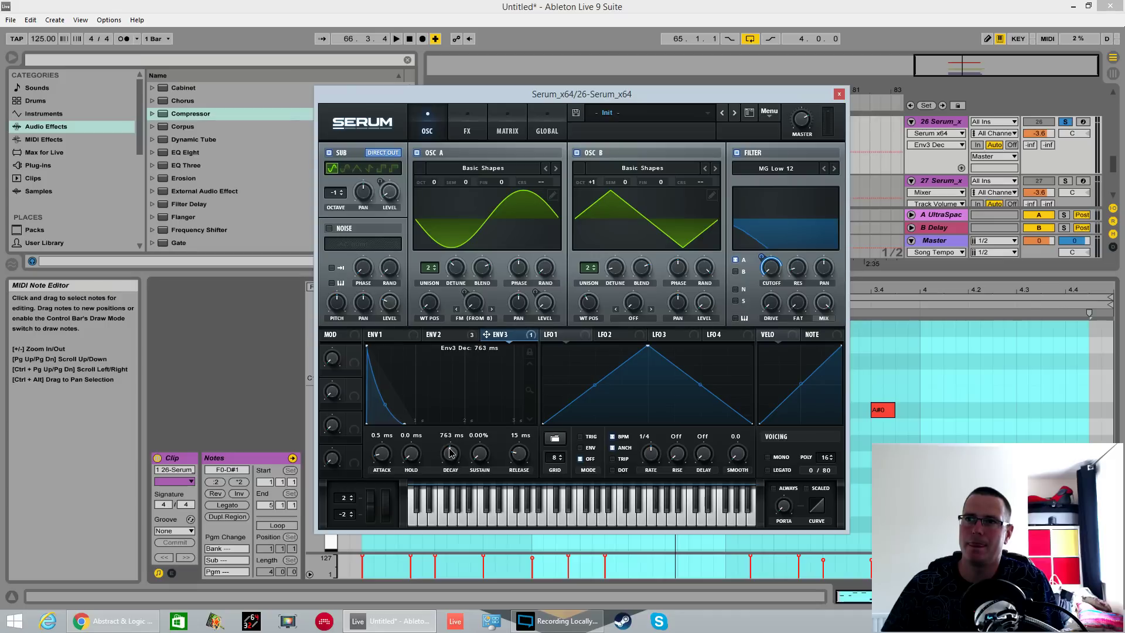
pyautogui.moveTo(386, 406); pyautogui.dragTo(388, 403)
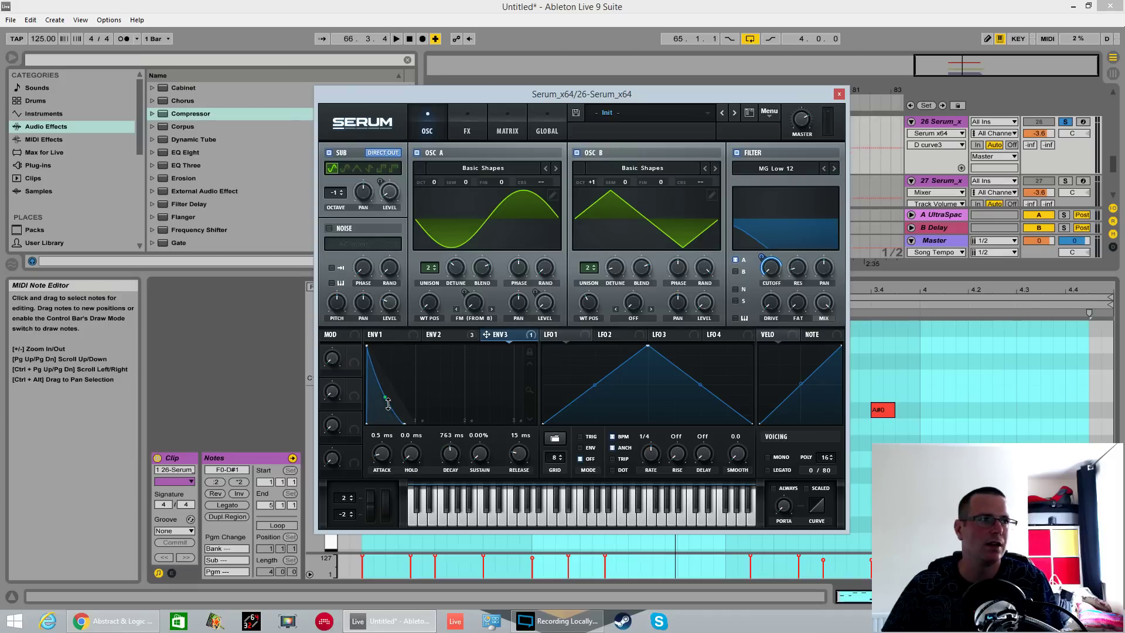
# - Adjust ENV 3's modulation depth on the filter cutoff and the filter drive while auditioning the bass
pyautogui.click(770, 270)
pyautogui.moveTo(762, 258); pyautogui.dragTo(764, 255)
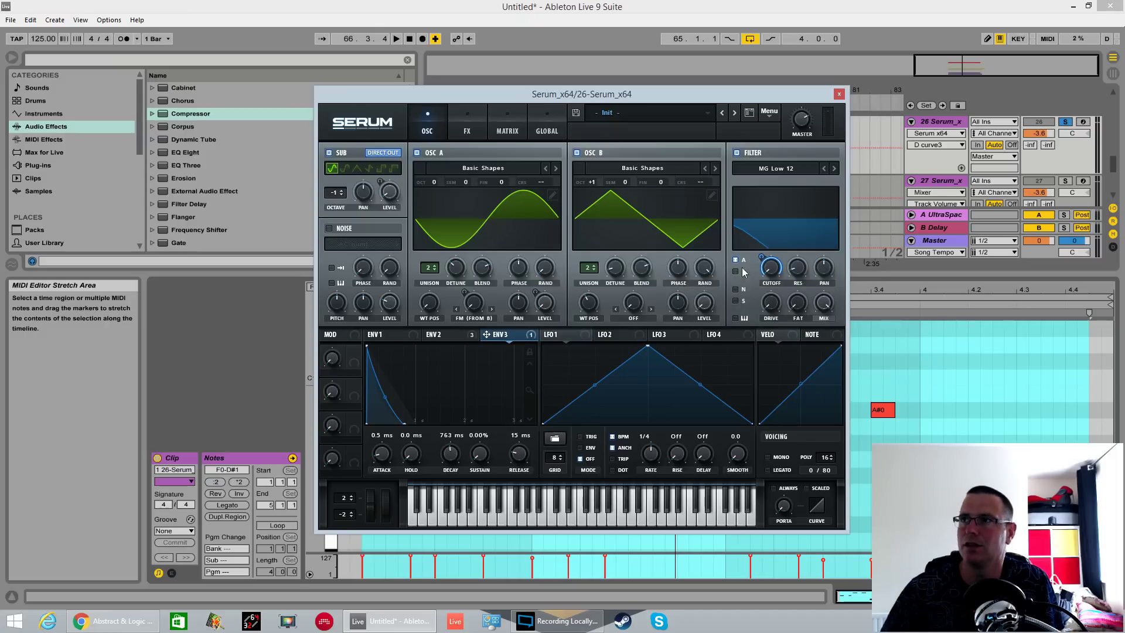
pyautogui.press('space')
pyautogui.moveTo(761, 256); pyautogui.dragTo(800, 251)
pyautogui.click(771, 303)
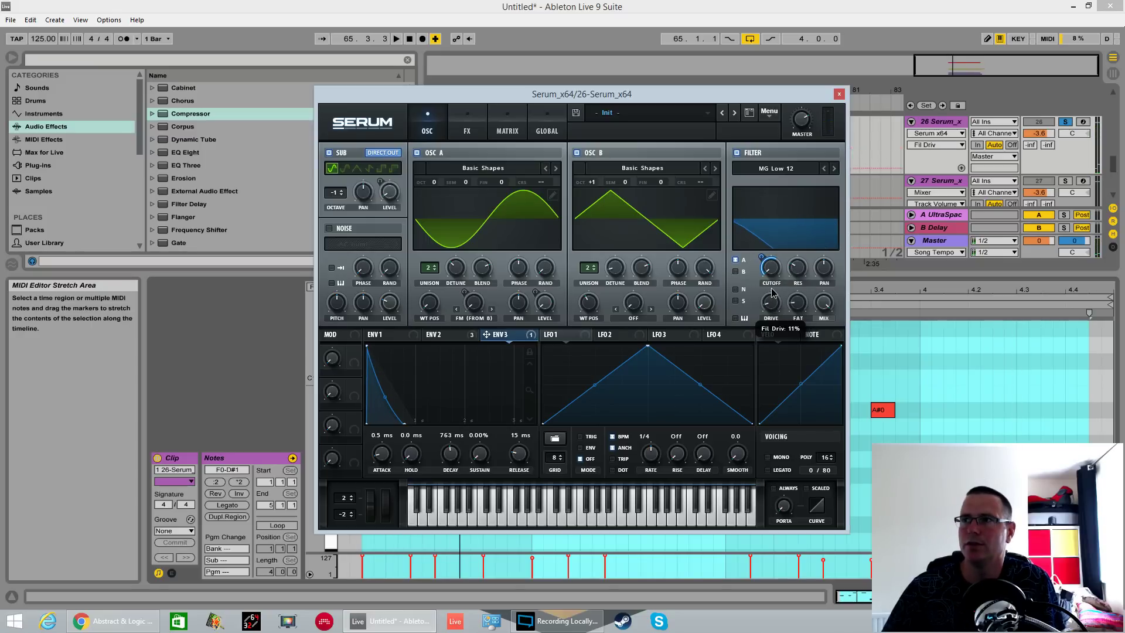
pyautogui.moveTo(772, 305); pyautogui.dragTo(771, 304)
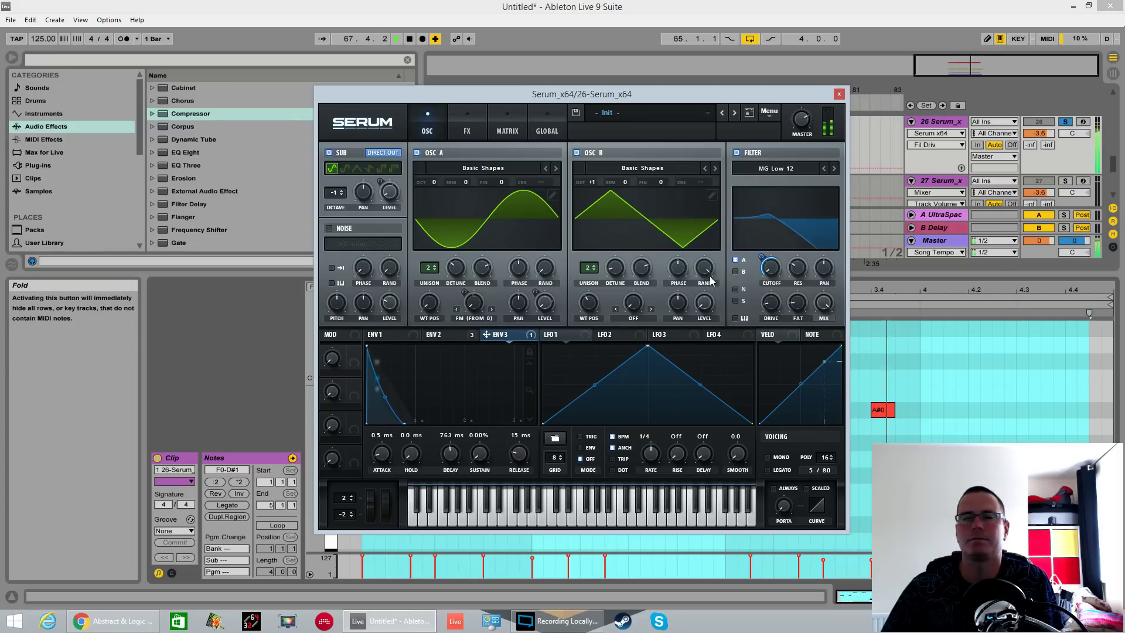
pyautogui.press('space')
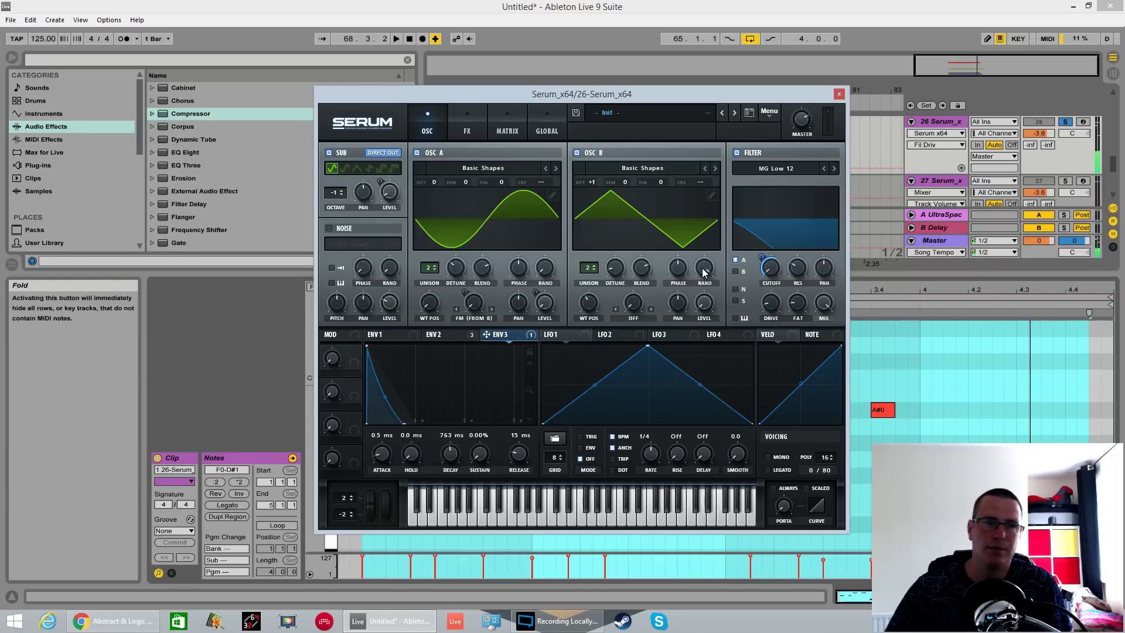
# - Turn down OSC B's random phase and phase, and audition the result
pyautogui.moveTo(704, 272)
pyautogui.moveTo(704, 272); pyautogui.dragTo(710, 446)
pyautogui.moveTo(678, 267)
pyautogui.mouseDown()
pyautogui.moveTo(678, 234)
pyautogui.moveTo(678, 342)
pyautogui.mouseUp()
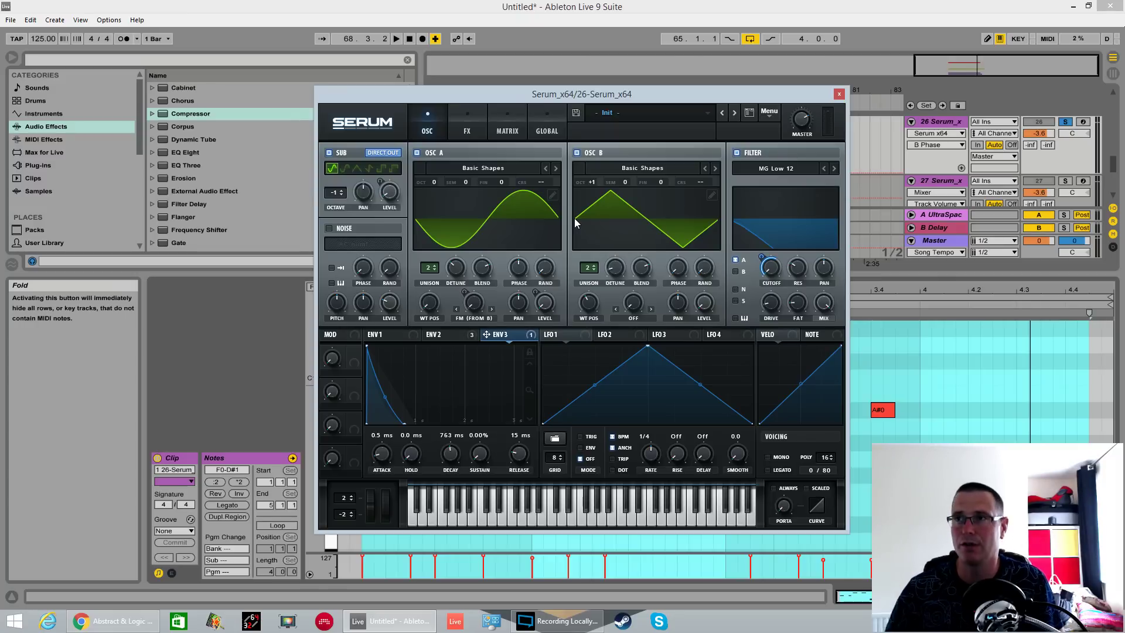
pyautogui.press('space')
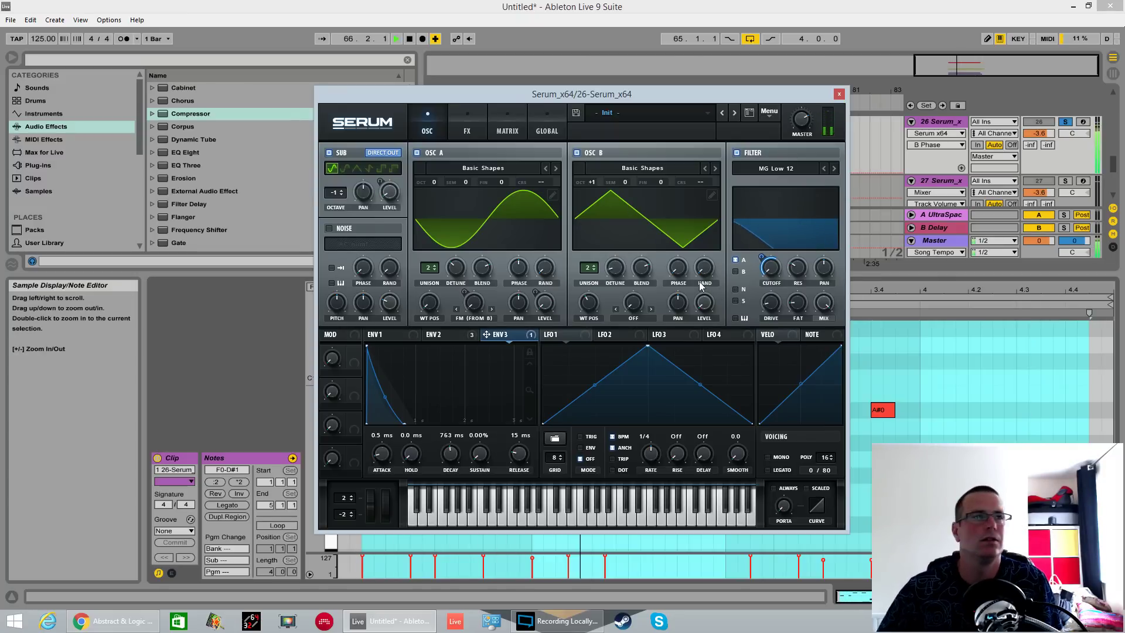
pyautogui.press('space')
# - Raise OSC B's random phase, checking the change with short playbacks
pyautogui.moveTo(701, 270); pyautogui.dragTo(700, 257)
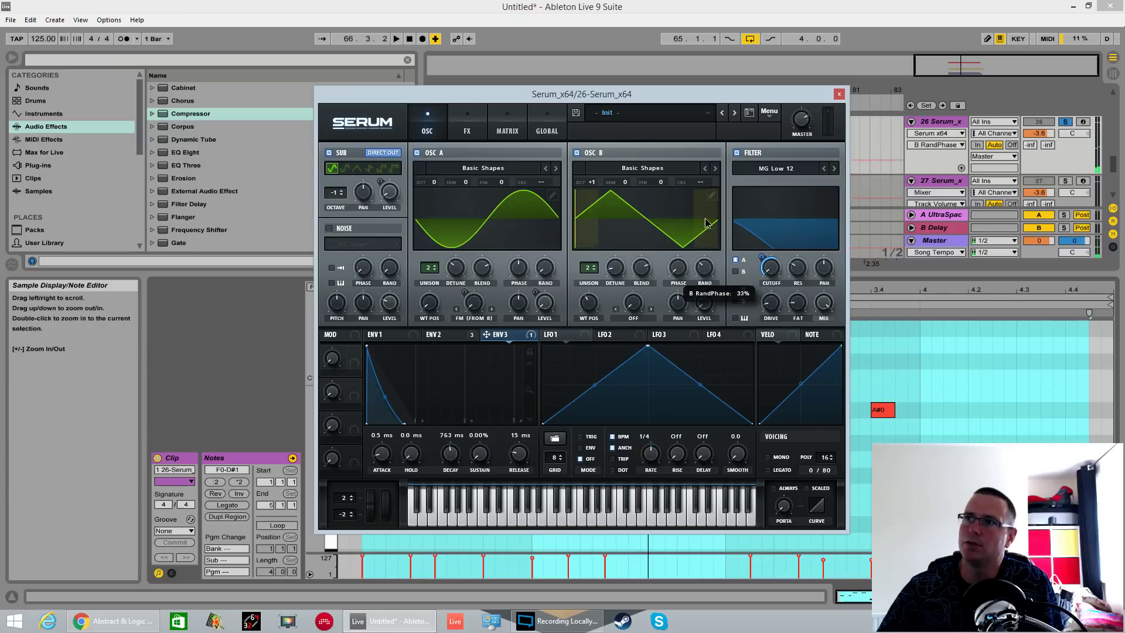
pyautogui.press('space')
pyautogui.moveTo(718, 164); pyautogui.dragTo(723, 155)
pyautogui.press('space')
# - Set OSC A's random phase to 100% and readjust OSC B's random phase, auditioning each change
pyautogui.moveTo(545, 269); pyautogui.dragTo(560, 145)
pyautogui.press('space')
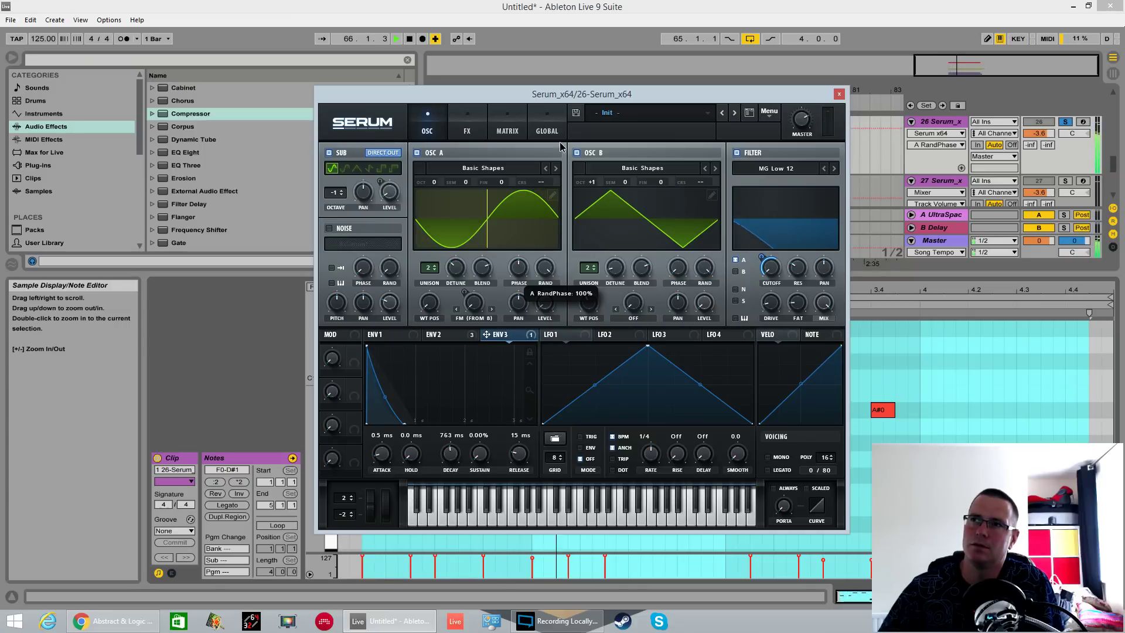
pyautogui.press('space')
pyautogui.click(704, 267)
pyautogui.press('space')
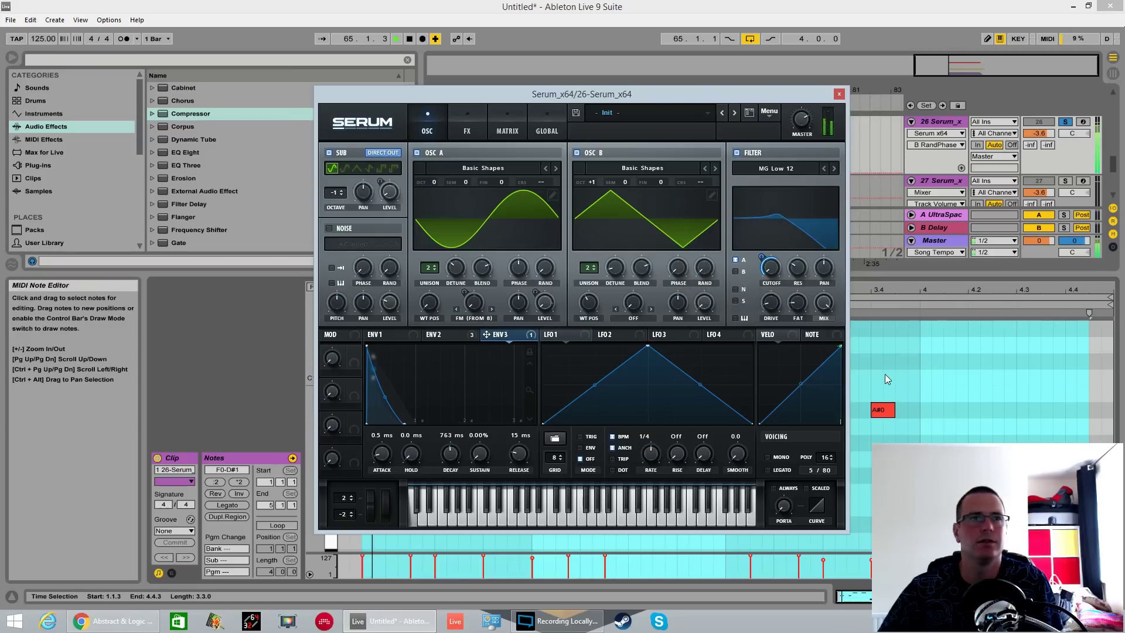
# - Audition OSC B's wavetable position in the looped bassline, and stop the playback
pyautogui.click(588, 304)
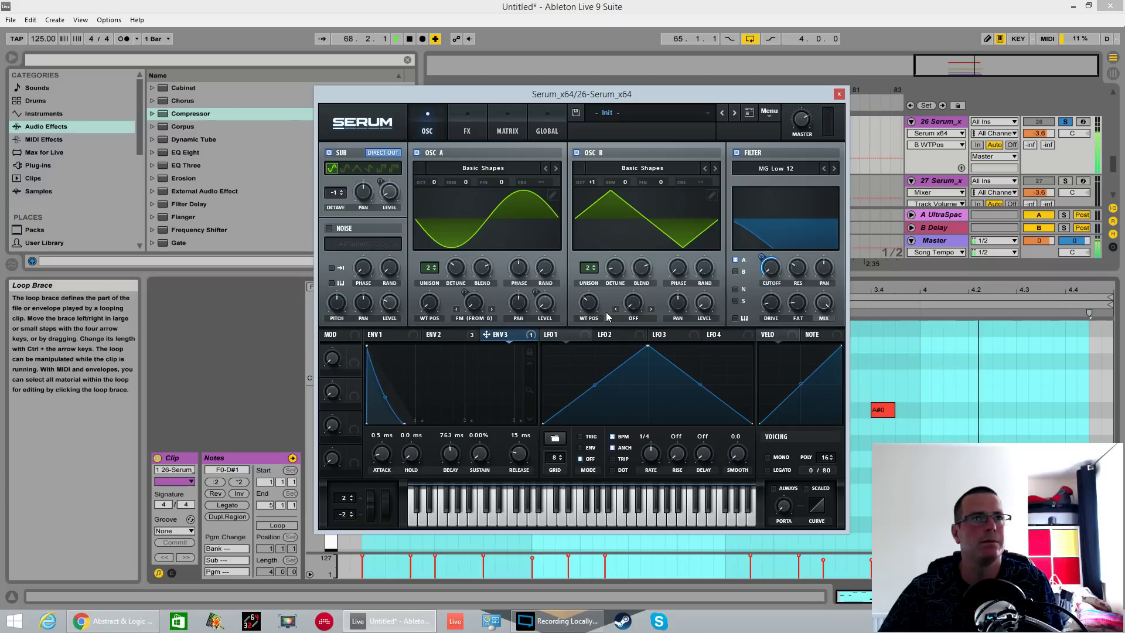
pyautogui.press('space')
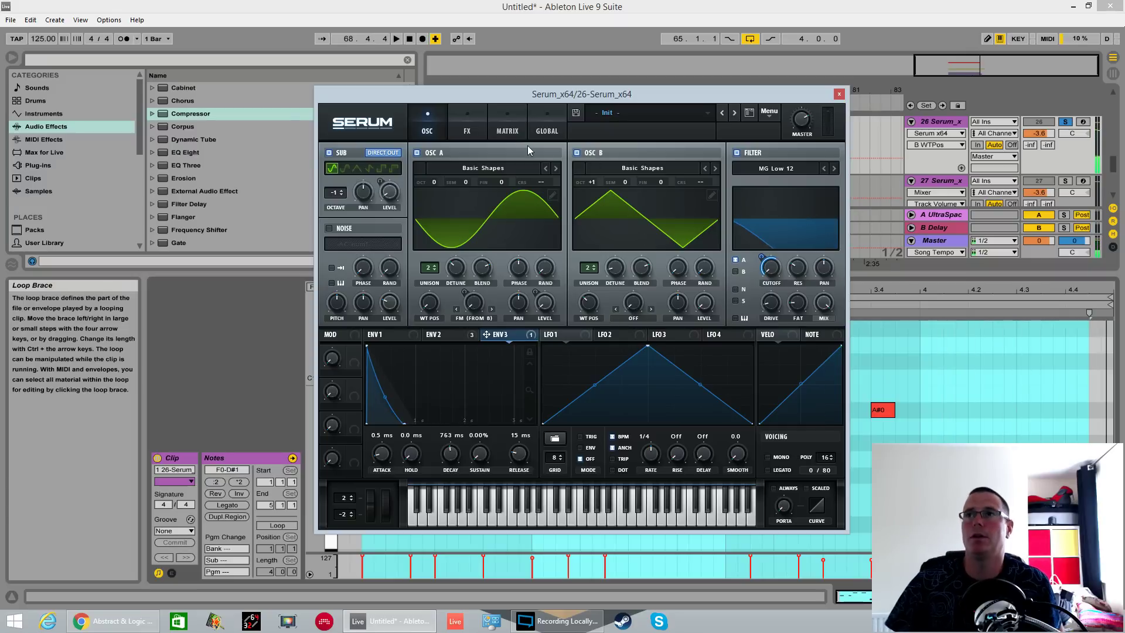
# - Show the Serum bass track's devices and bypass its Saturator, EQ Eight and Compressor
pyautogui.doubleClick(942, 123)
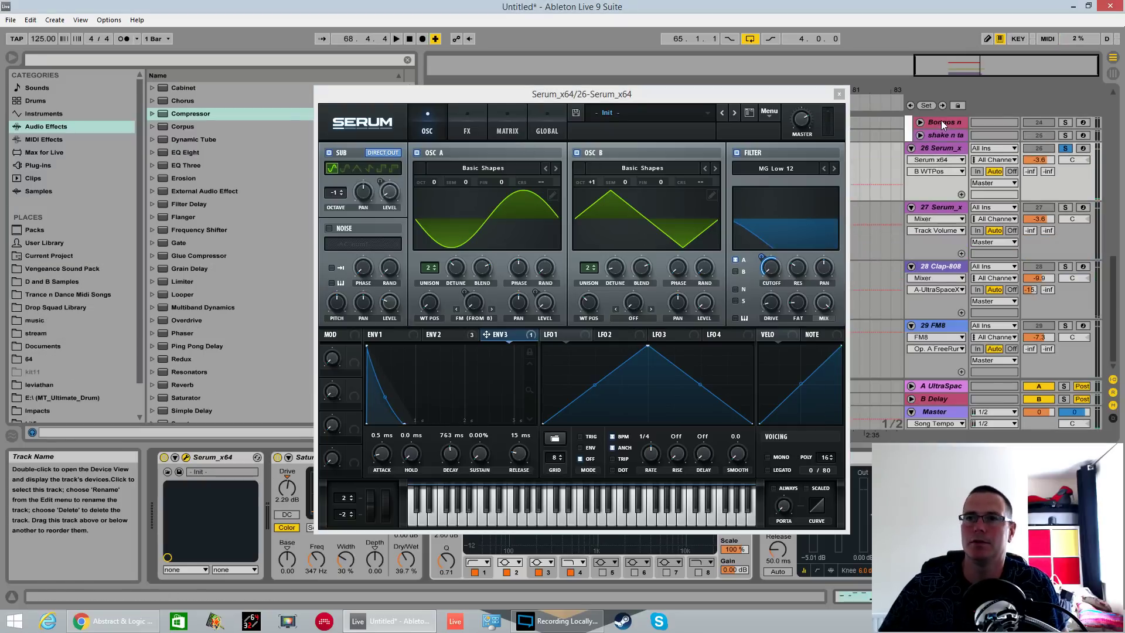
pyautogui.moveTo(643, 94); pyautogui.dragTo(137, 3)
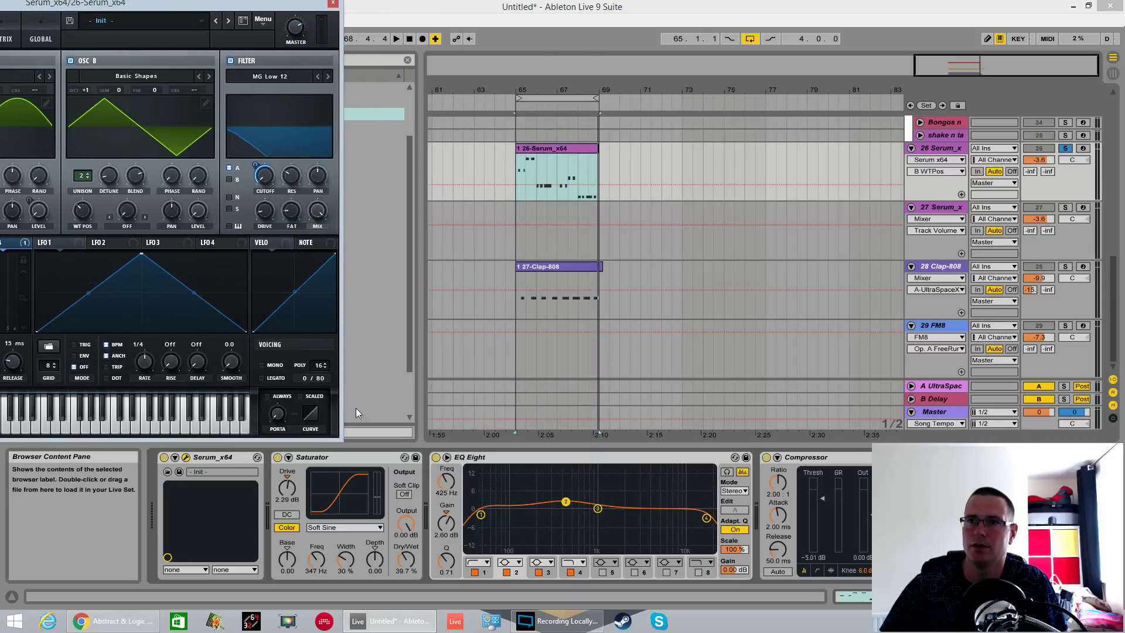
pyautogui.click(437, 458)
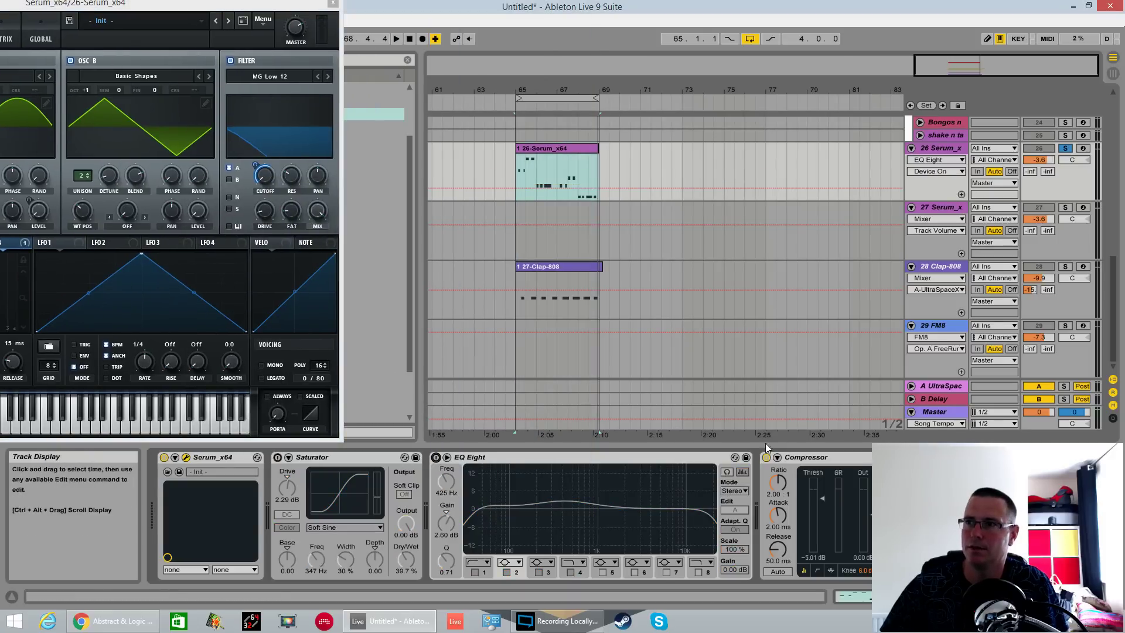
pyautogui.click(767, 457)
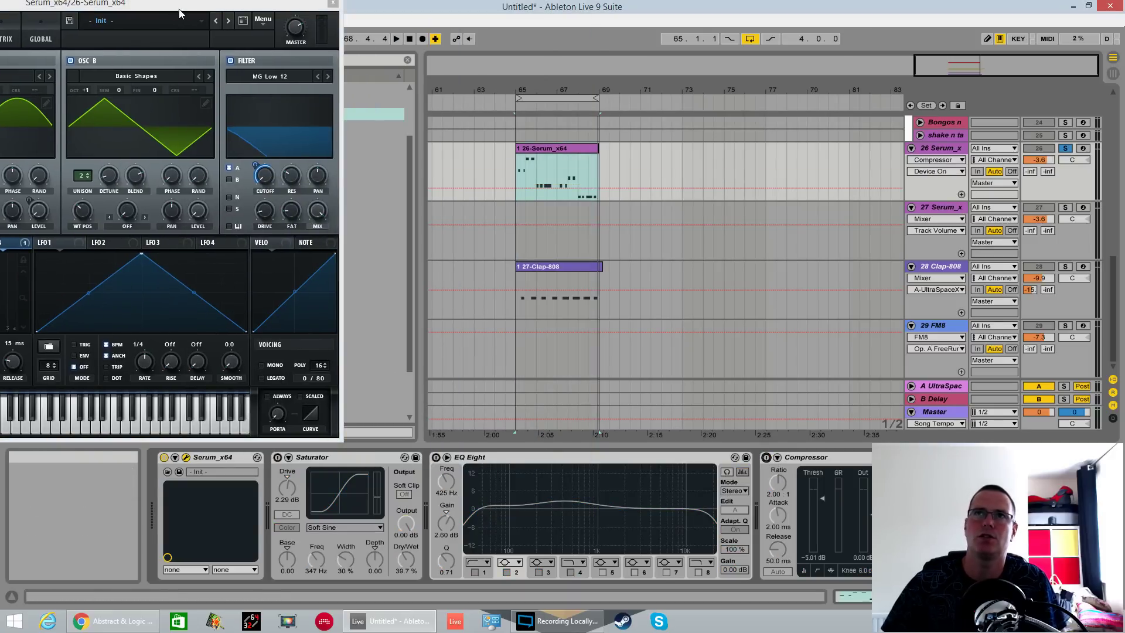
pyautogui.moveTo(181, 15); pyautogui.dragTo(727, 91)
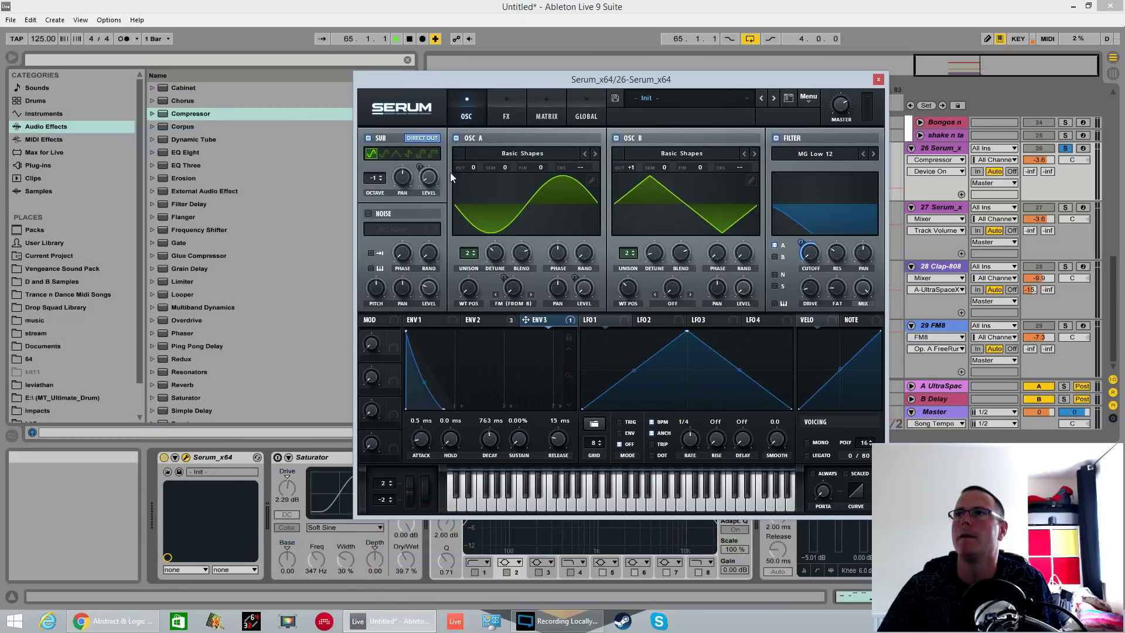
# - Enable Serum's EQ effect with a peak-type low band at about 3.8 dB gain and 42% Q, and audition it
pyautogui.click(506, 112)
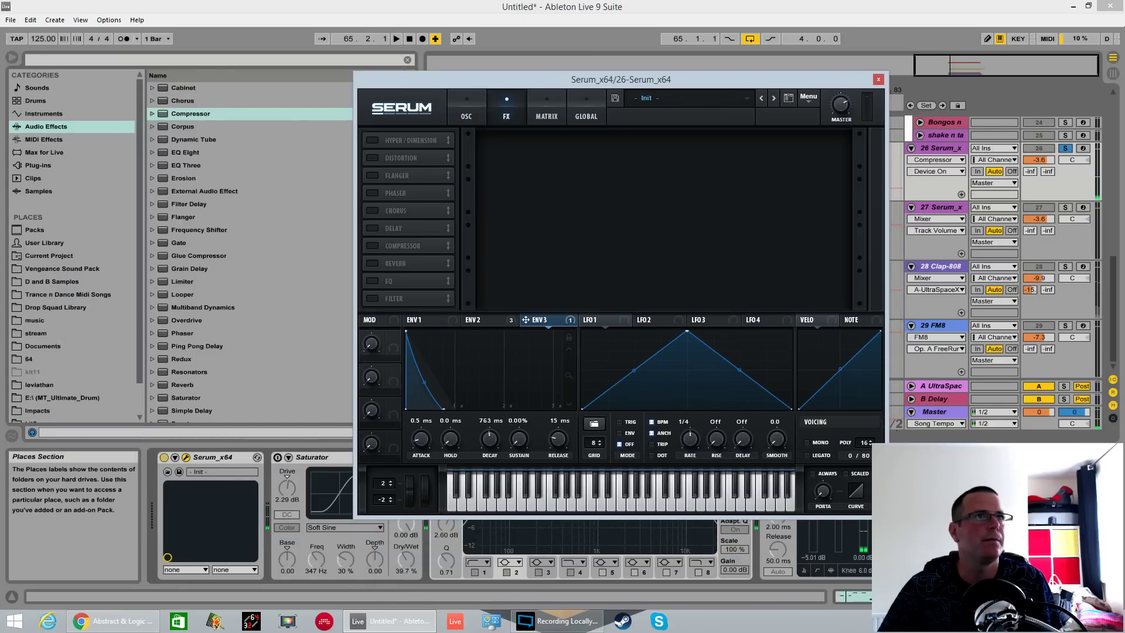
pyautogui.click(373, 281)
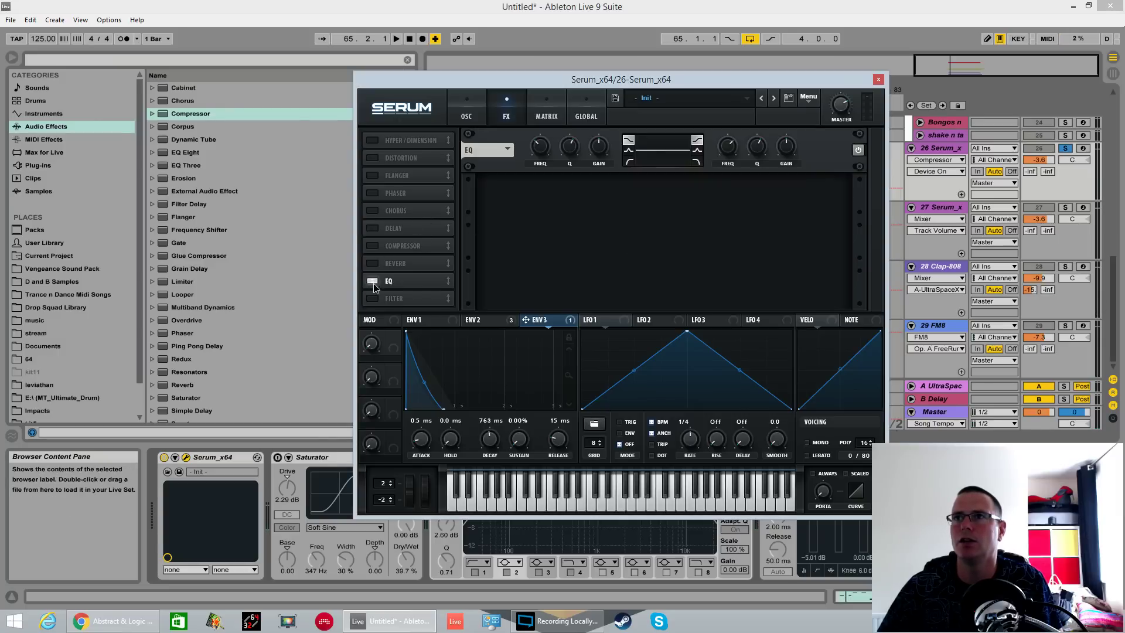
pyautogui.click(629, 150)
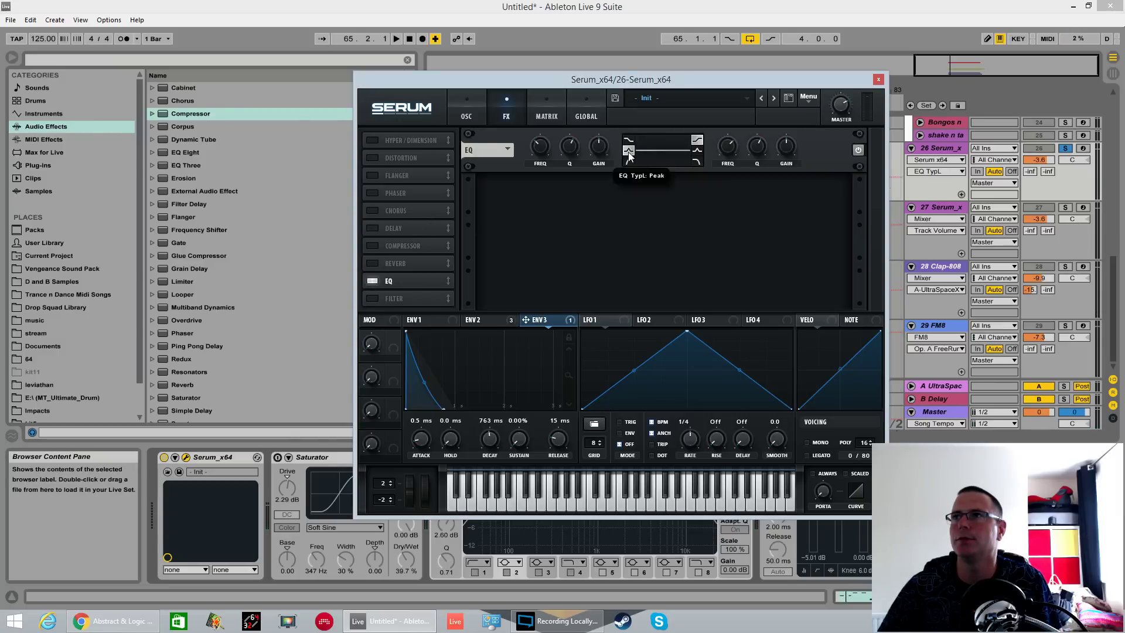
pyautogui.click(602, 148)
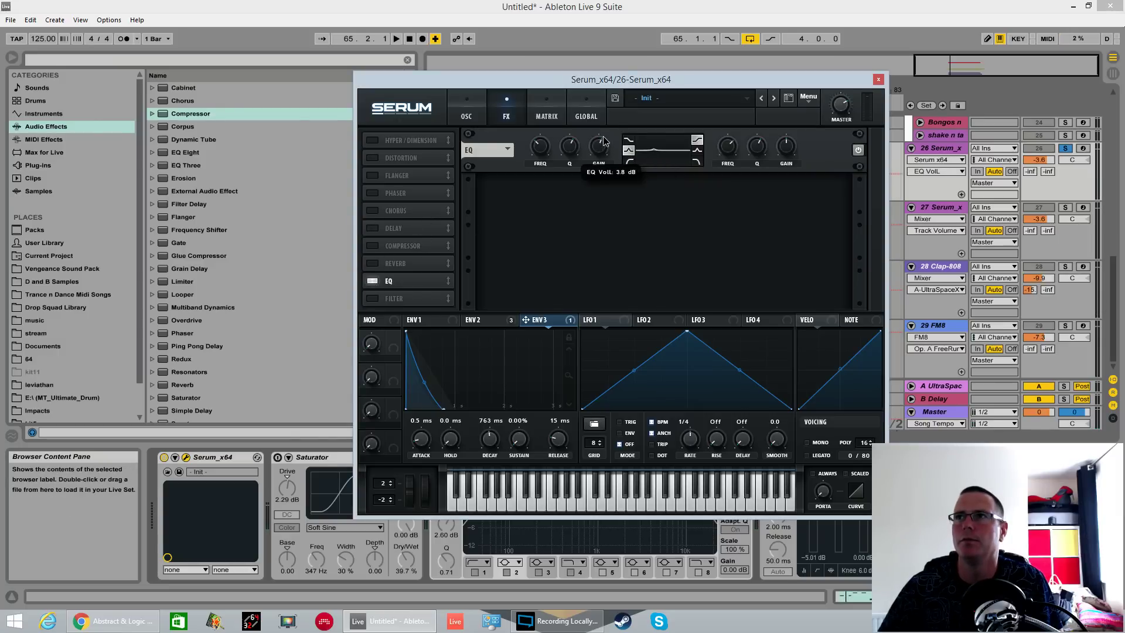
pyautogui.click(573, 150)
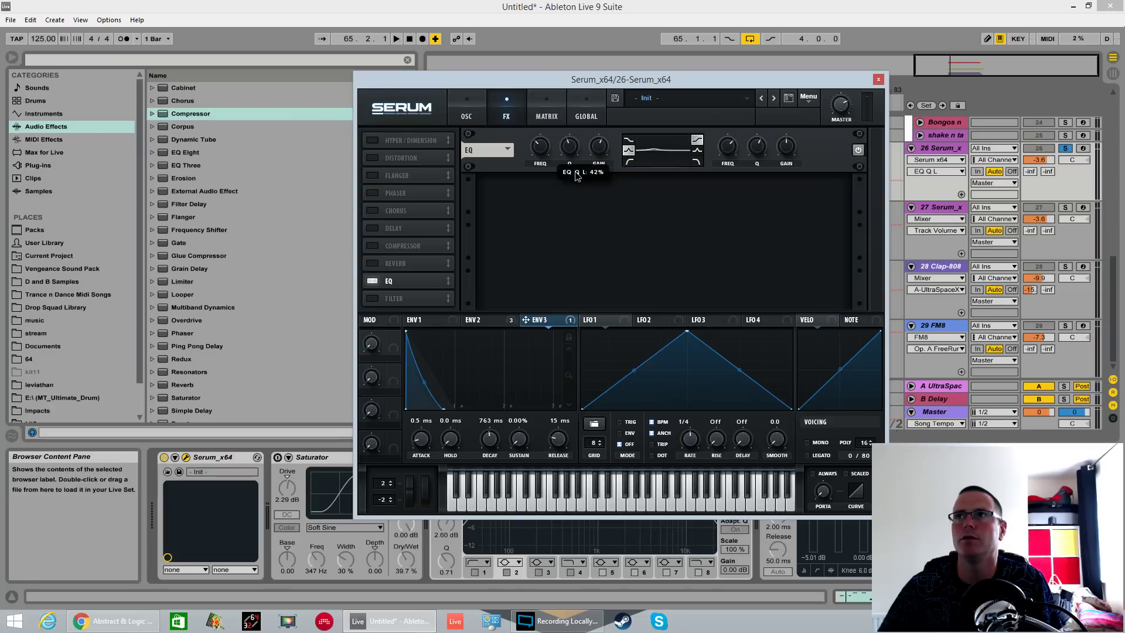
pyautogui.moveTo(537, 149)
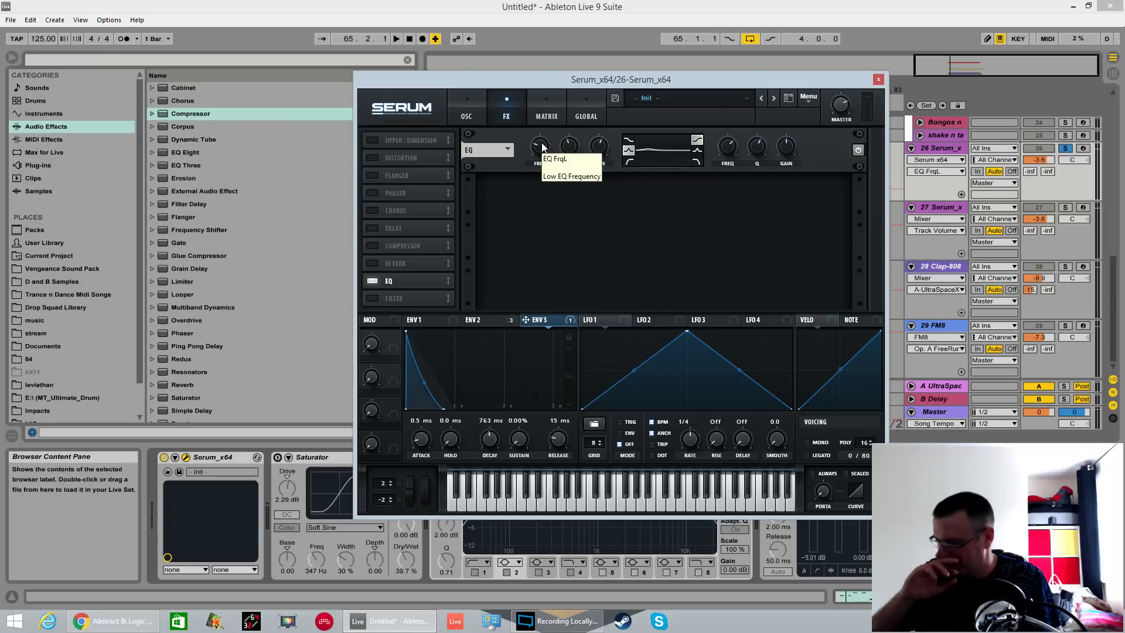
pyautogui.press('space')
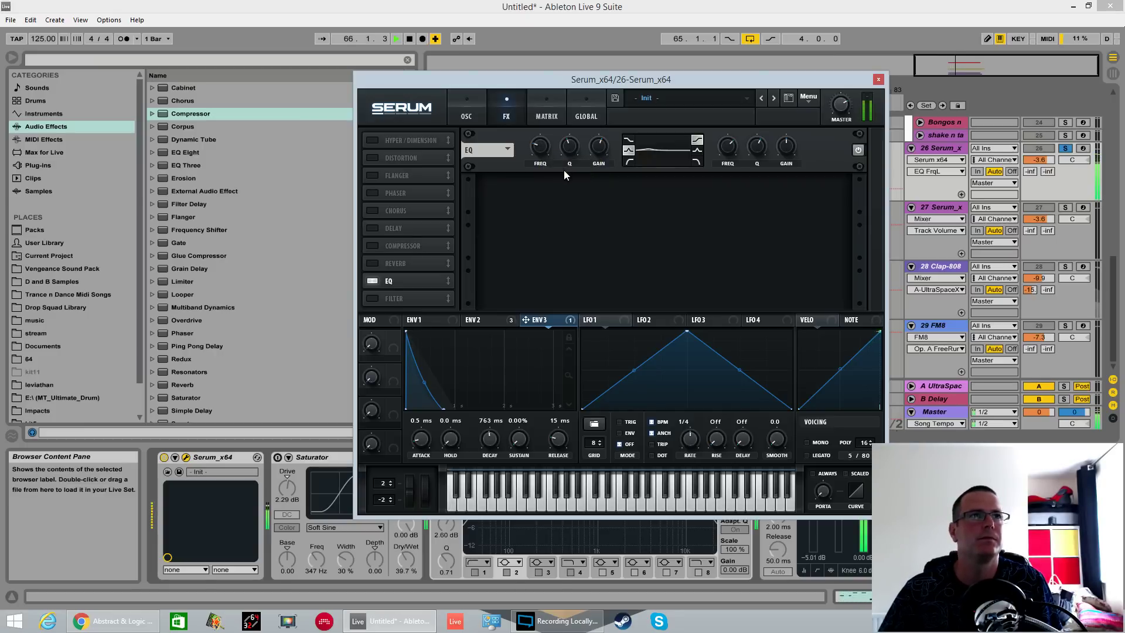
# - Enable Serum's Hyper/Dimension effect, and turn down Hyper's detune and mix
pyautogui.click(372, 141)
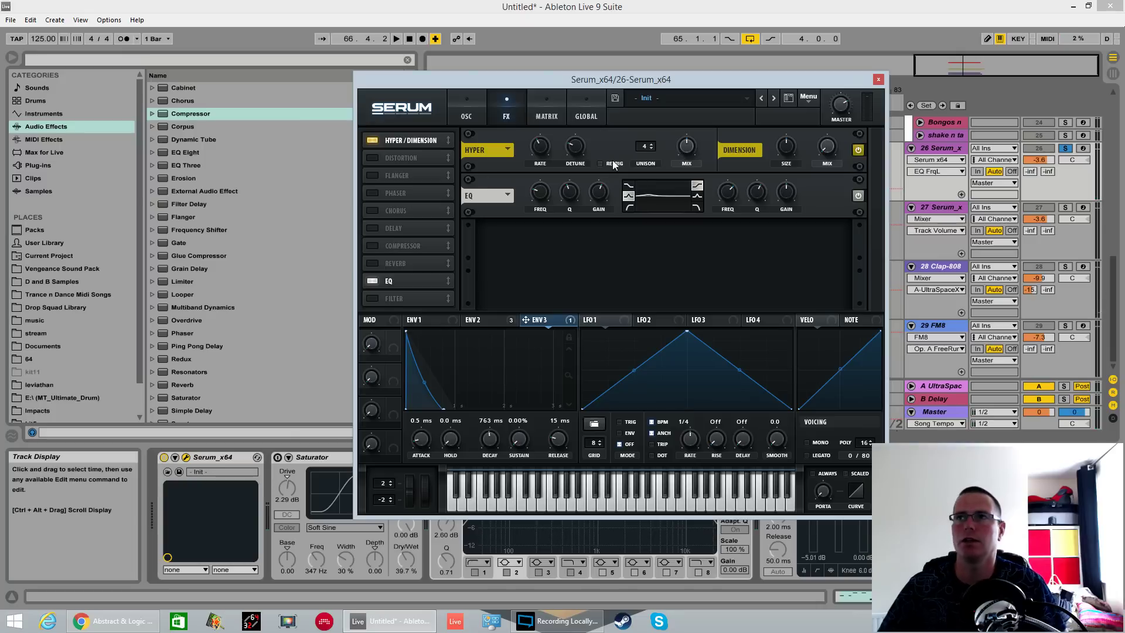
pyautogui.moveTo(578, 139); pyautogui.dragTo(578, 156)
pyautogui.moveTo(687, 147); pyautogui.dragTo(691, 185)
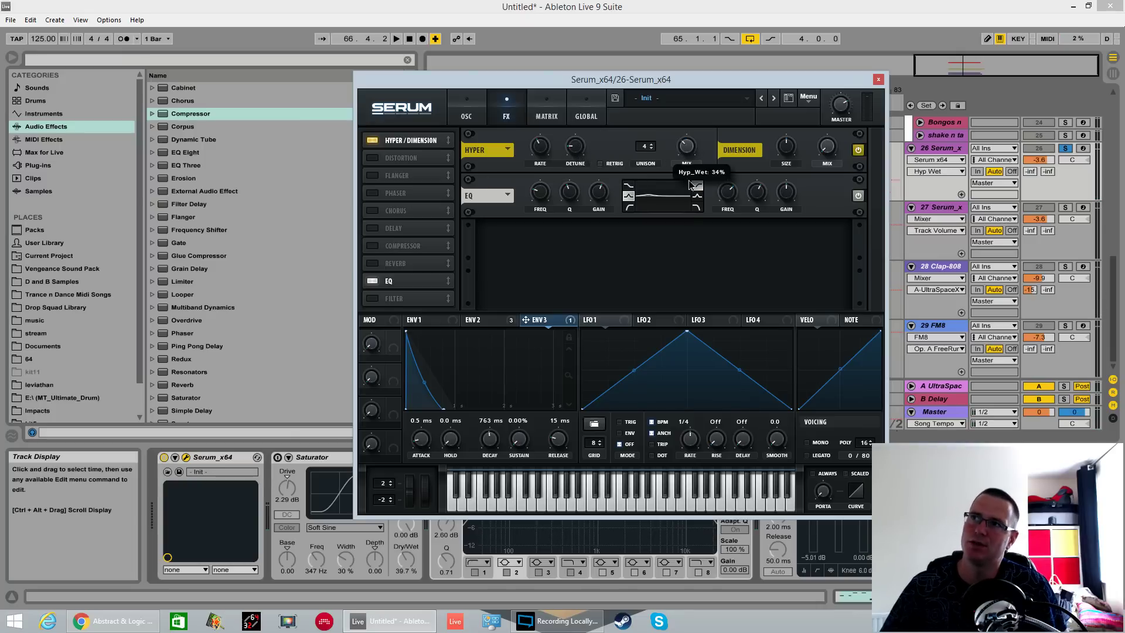
pyautogui.moveTo(691, 246); pyautogui.dragTo(690, 253)
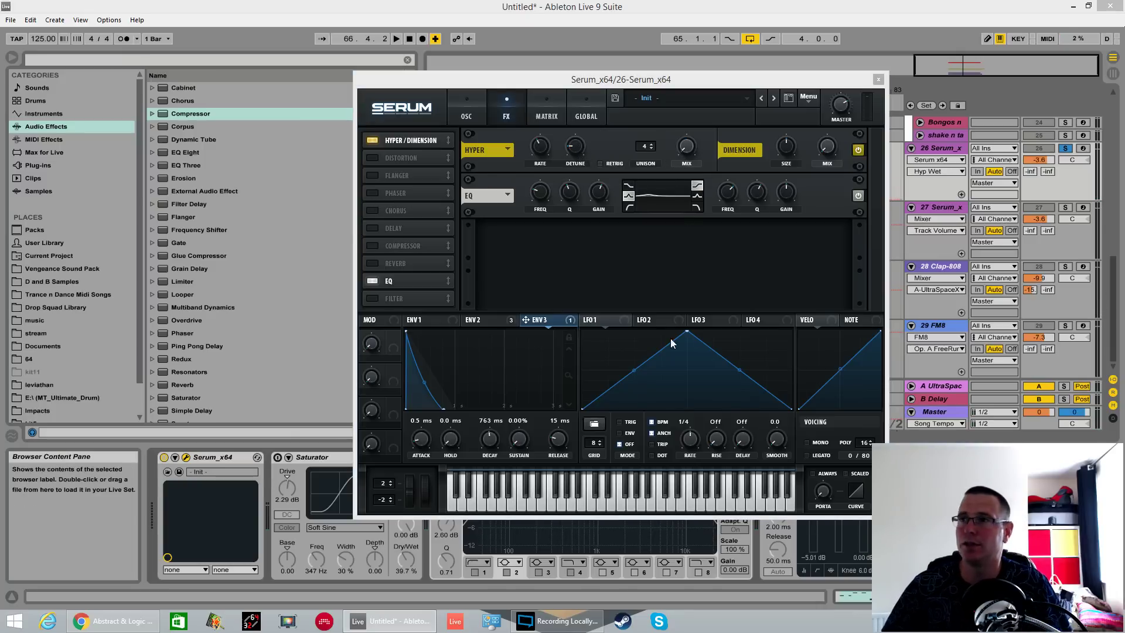
# - Shape LFO 1 into a fast rise with a curved decay in ENV mode, and assign it to the Hyper mix
pyautogui.click(609, 321)
pyautogui.moveTo(683, 336); pyautogui.dragTo(593, 321)
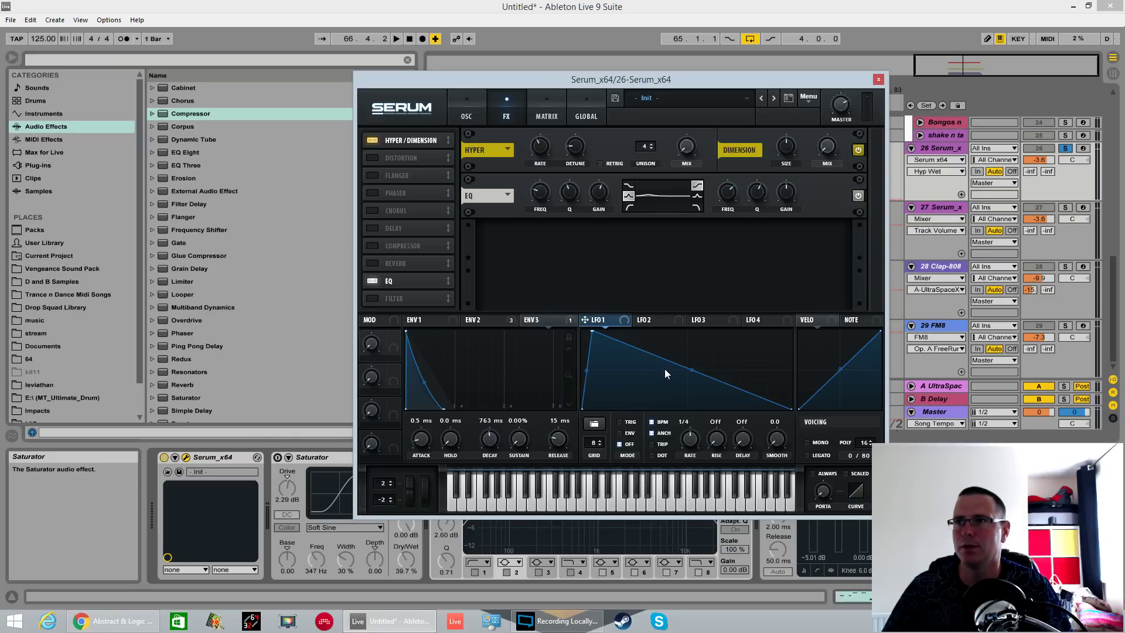
pyautogui.moveTo(696, 370); pyautogui.dragTo(690, 382)
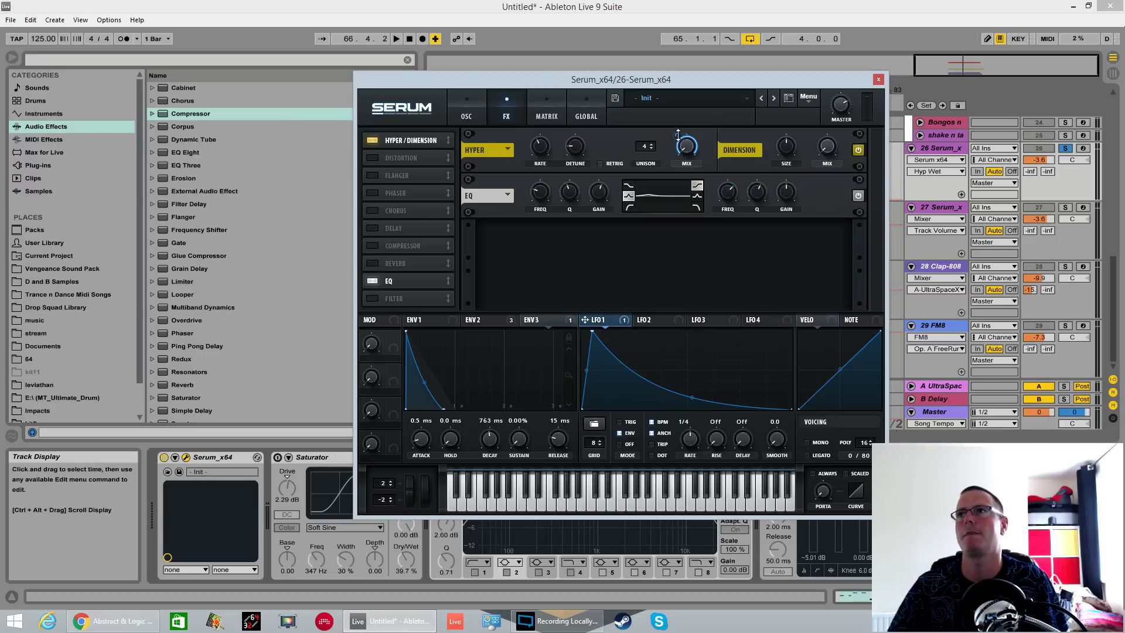
# - Compare the bass with Hyper/Dimension off and on during playback, and adjust Serum's master volume
pyautogui.click(369, 142)
pyautogui.press('space')
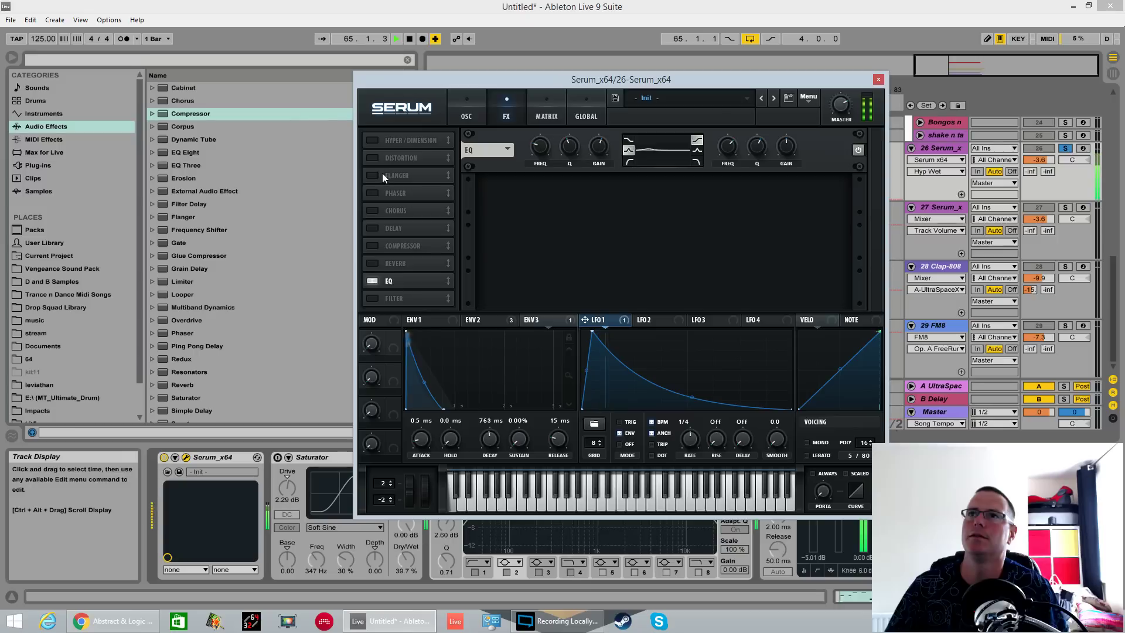
pyautogui.click(377, 139)
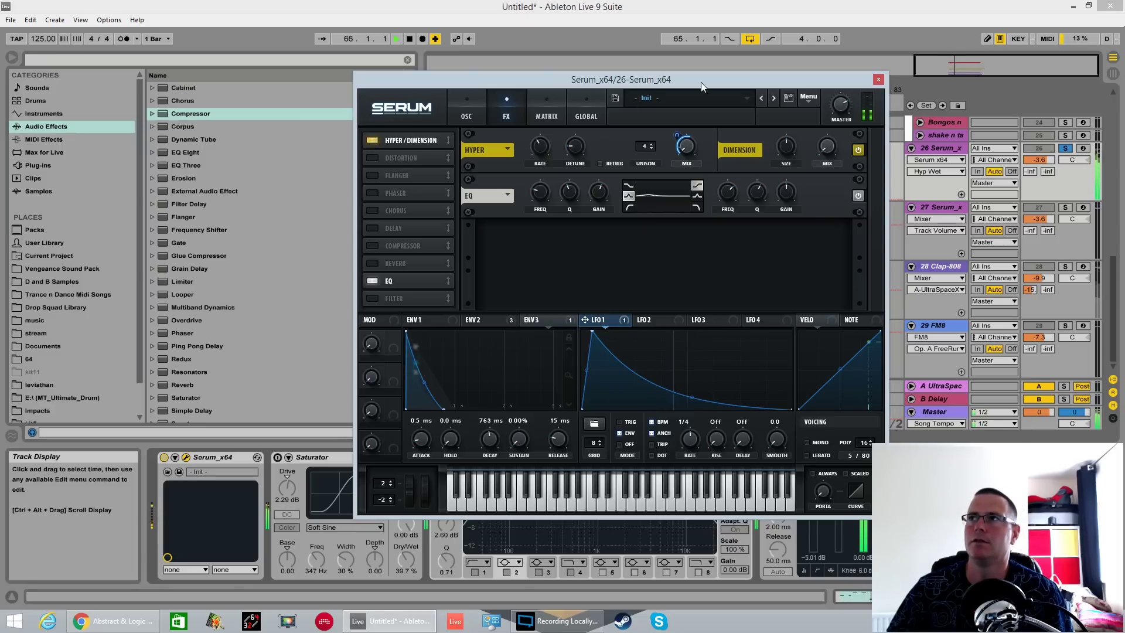
pyautogui.click(841, 107)
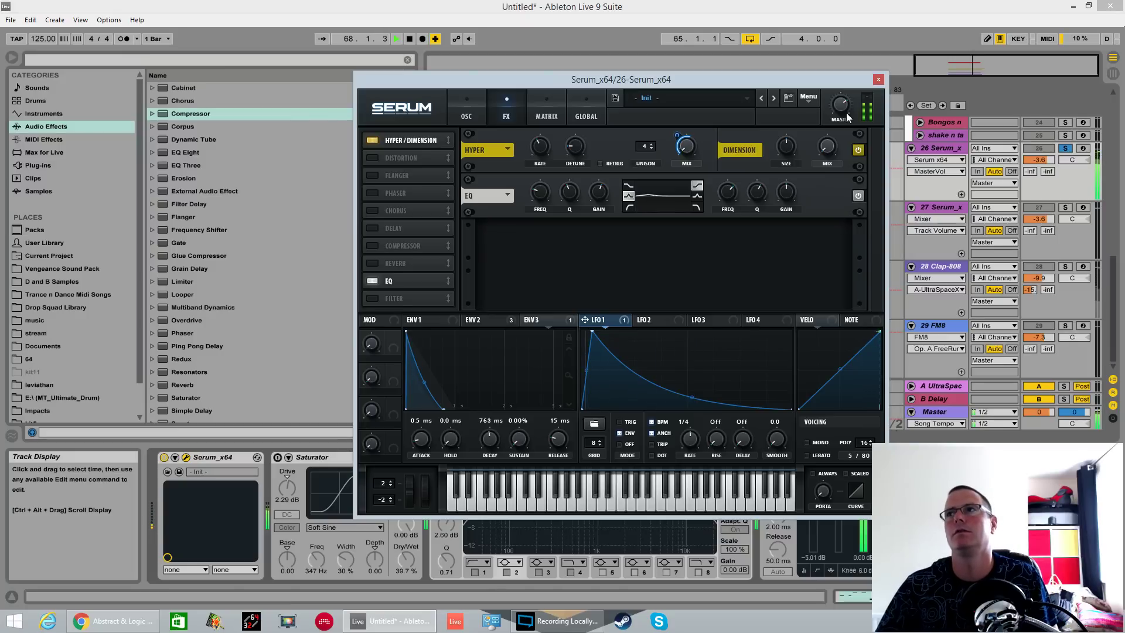
pyautogui.press('space')
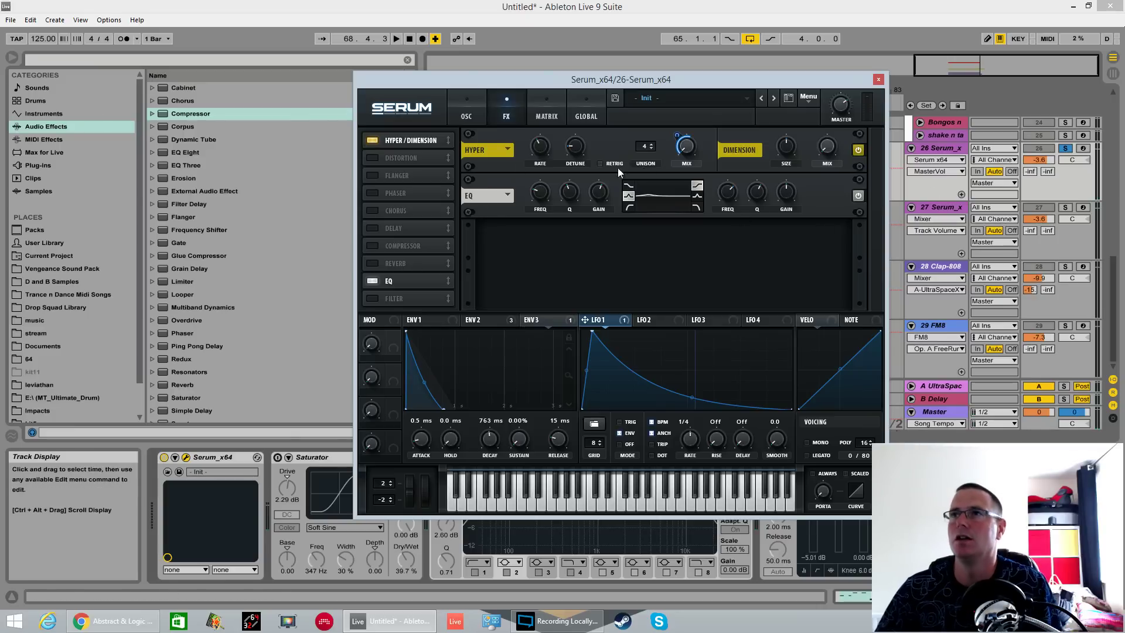
# - Return to Serum's oscillator view and examine which destinations ENV 2 modulates
pyautogui.click(467, 114)
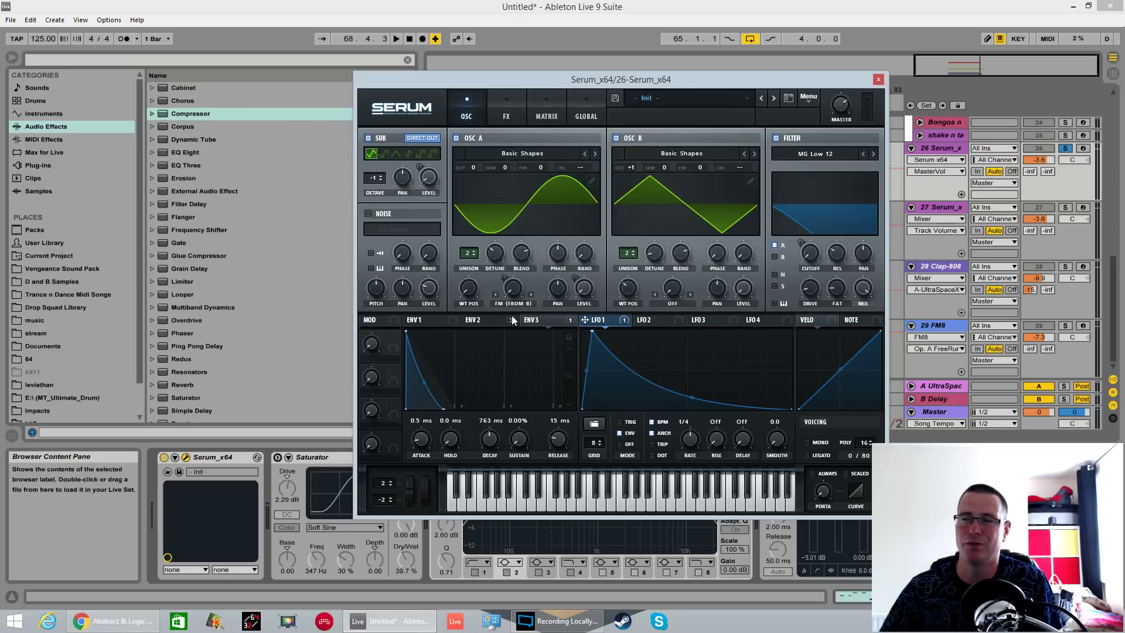
pyautogui.moveTo(513, 316)
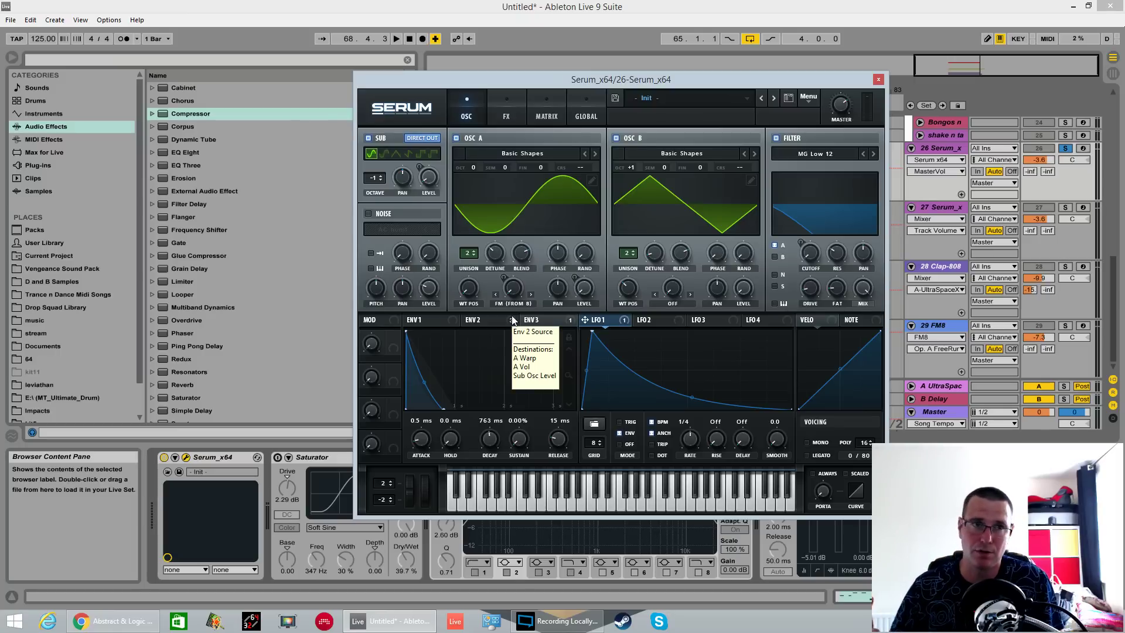
# - Re-enable EQ Eight with its audition mode on and the Saturator, and set EQ band 2 to 360 Hz and 2.11 dB
pyautogui.moveTo(808, 83); pyautogui.dragTo(495, 5)
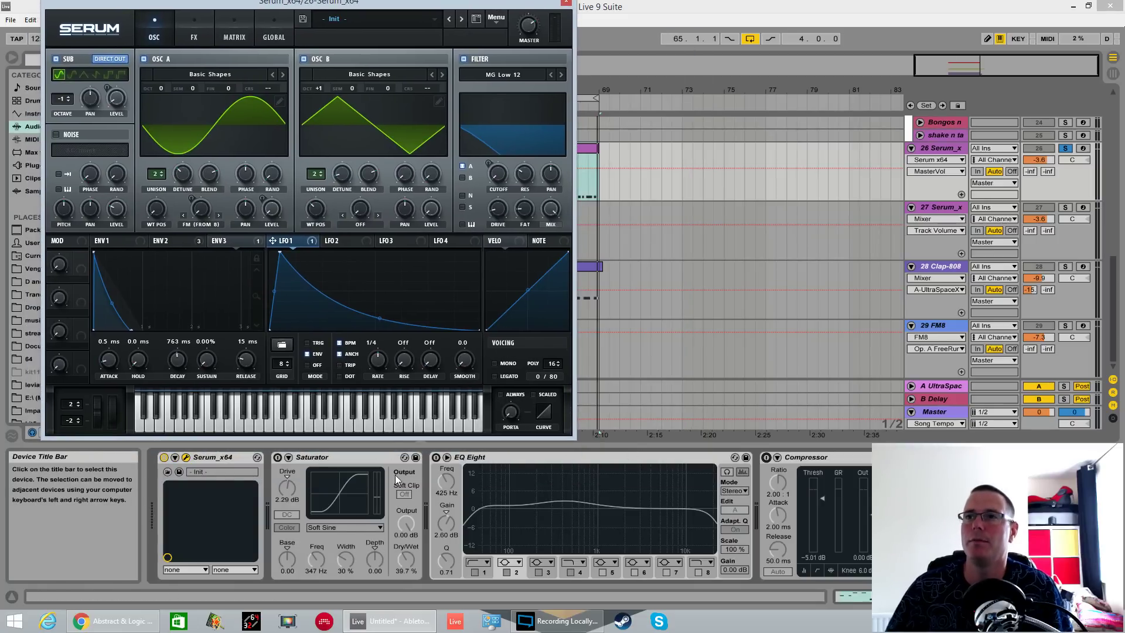
pyautogui.click(436, 457)
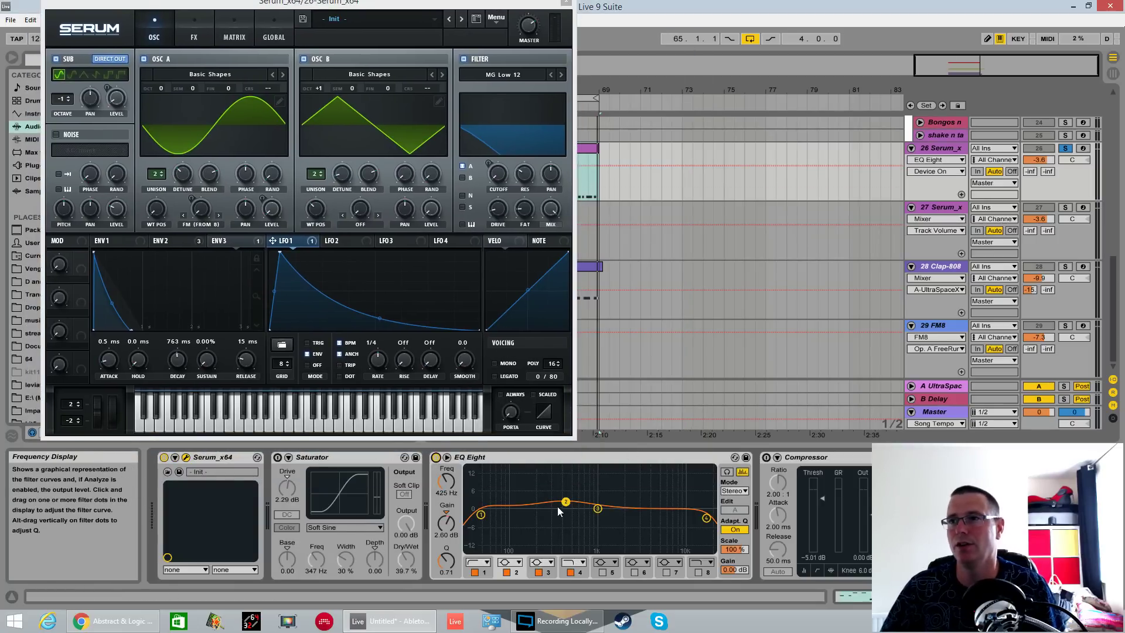
pyautogui.click(727, 472)
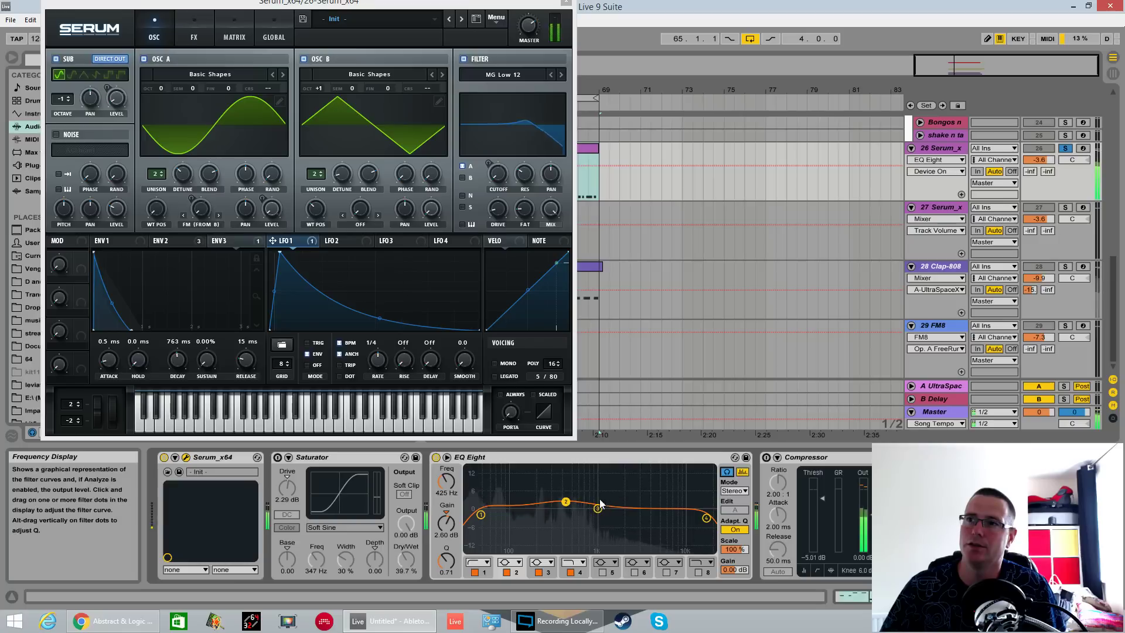
pyautogui.moveTo(567, 506)
pyautogui.mouseDown()
pyautogui.moveTo(572, 472)
pyautogui.moveTo(609, 474)
pyautogui.moveTo(558, 469)
pyautogui.moveTo(562, 499)
pyautogui.mouseUp()
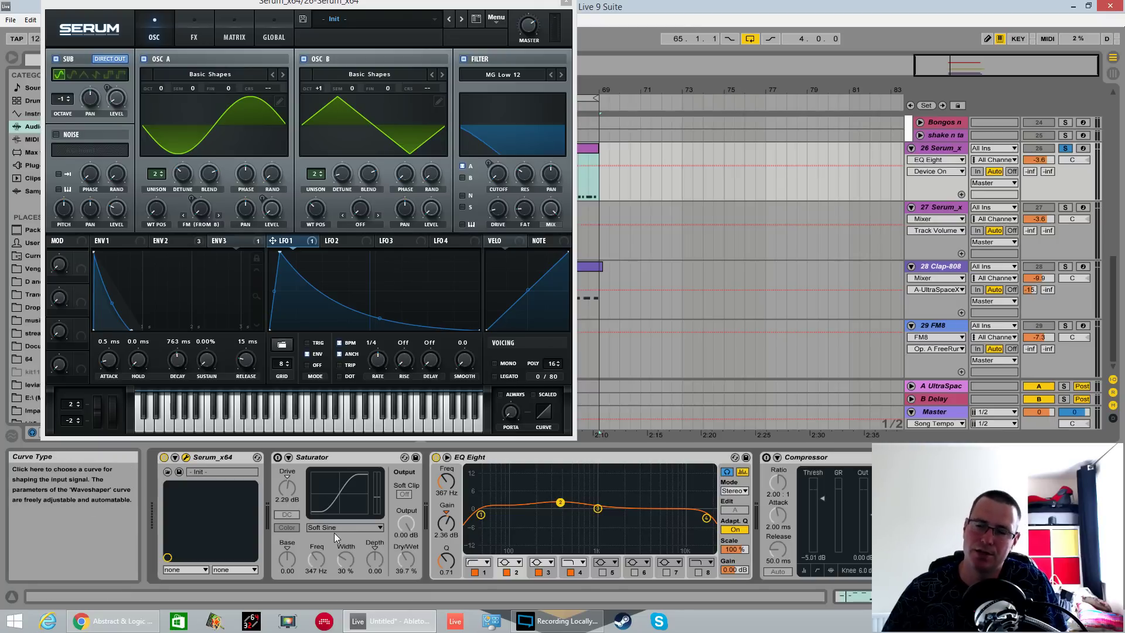
pyautogui.click(278, 458)
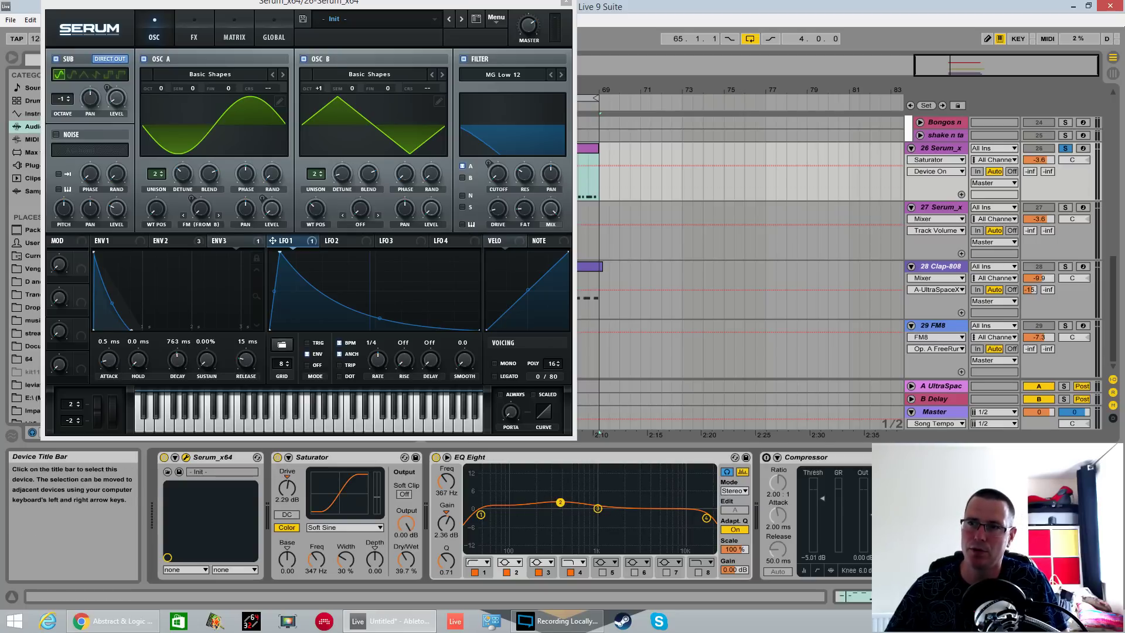
pyautogui.moveTo(561, 503); pyautogui.dragTo(560, 503)
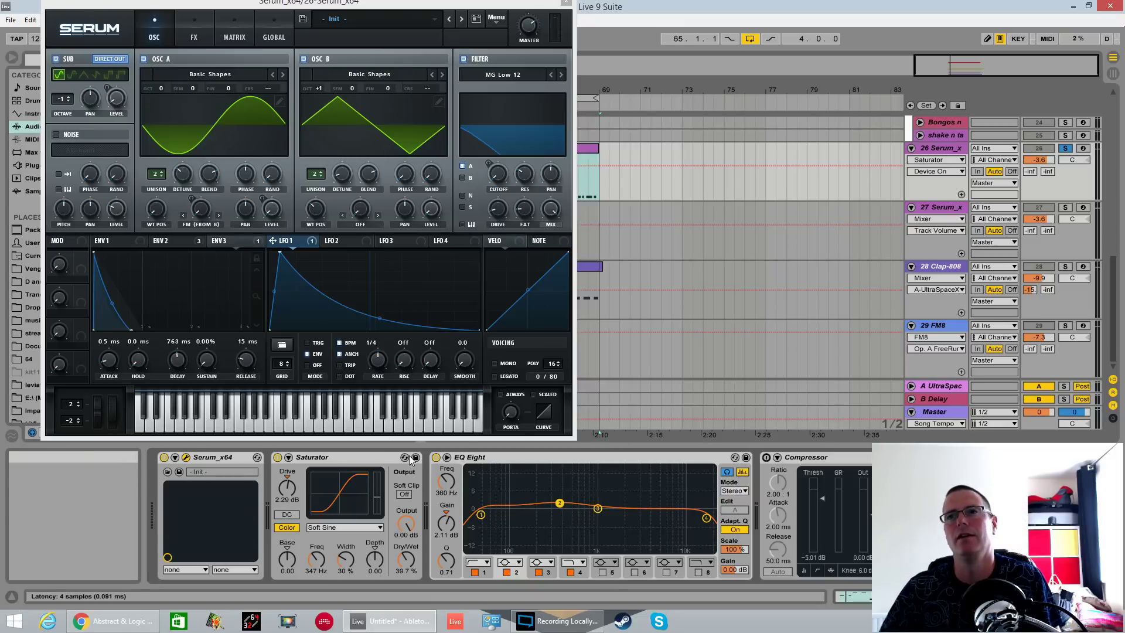
# - Compare the bass with EQ Eight and Saturator bypassed and active, leave both on, and re-enable the Compressor
pyautogui.click(436, 461)
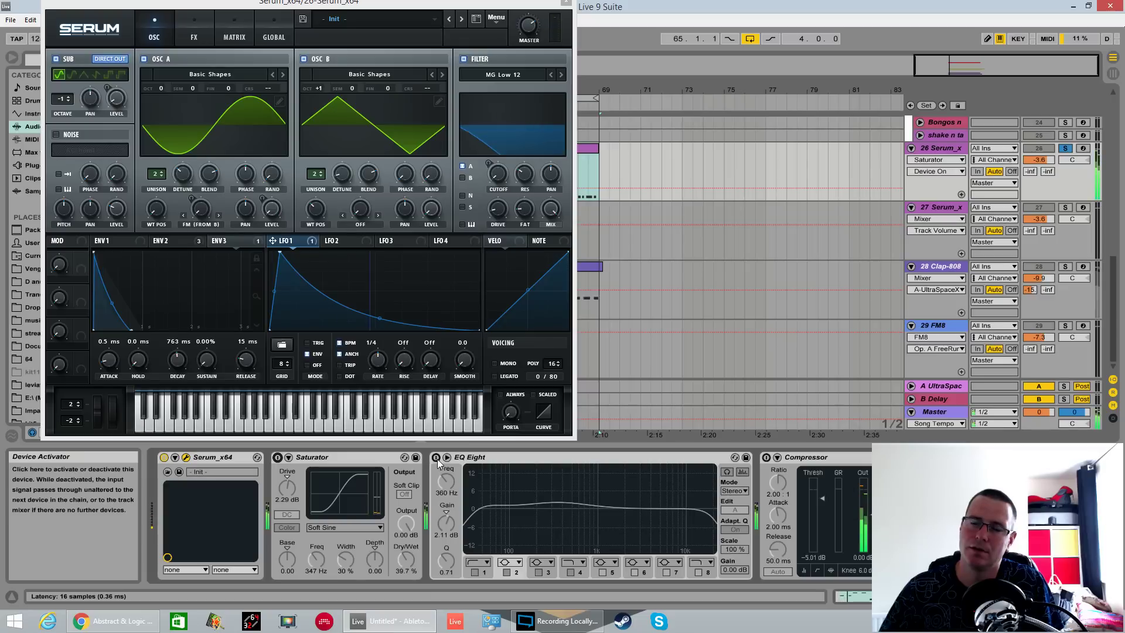
pyautogui.click(437, 458)
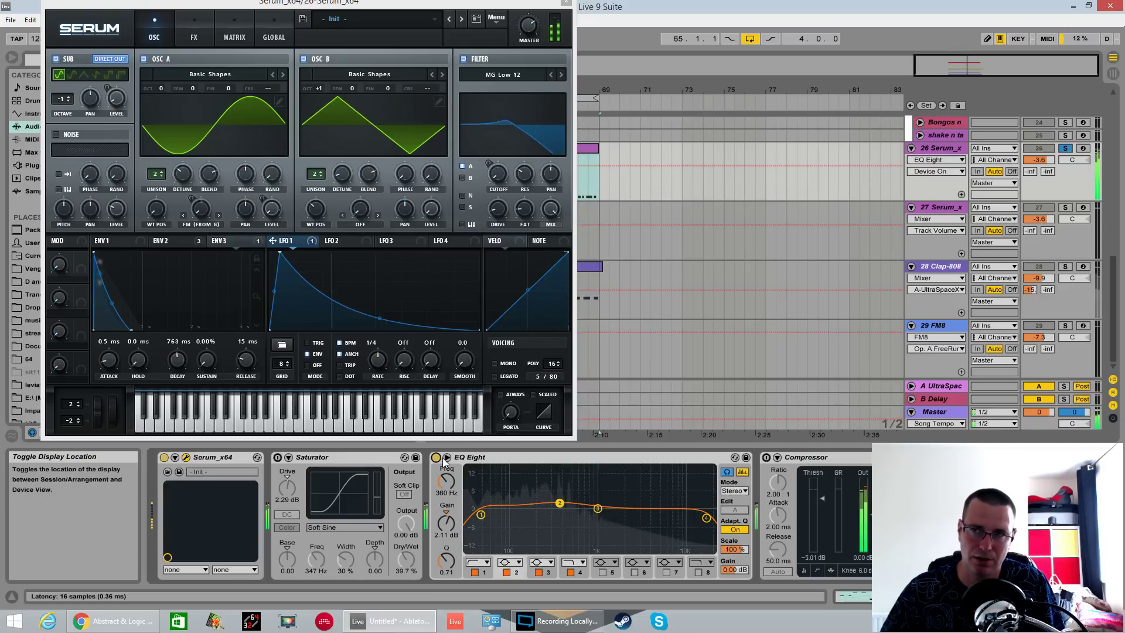
pyautogui.click(279, 458)
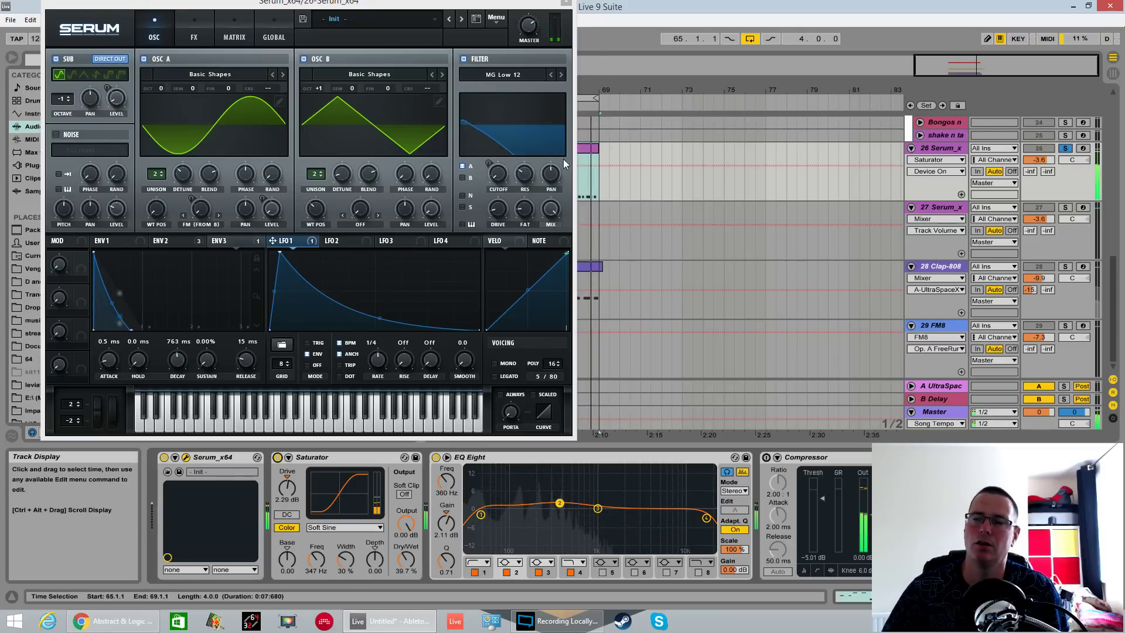
pyautogui.click(796, 457)
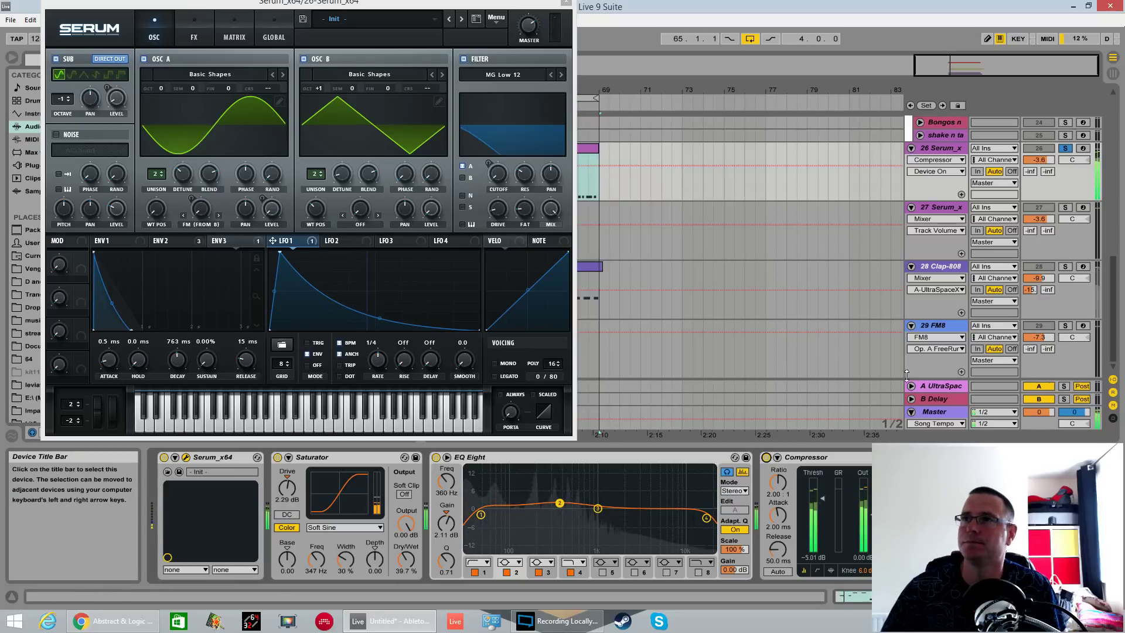
# - Adjust Serum's master volume, and unsolo the bass track to audition it in the full mix
pyautogui.moveTo(538, 3); pyautogui.dragTo(658, 63)
pyautogui.click(647, 92)
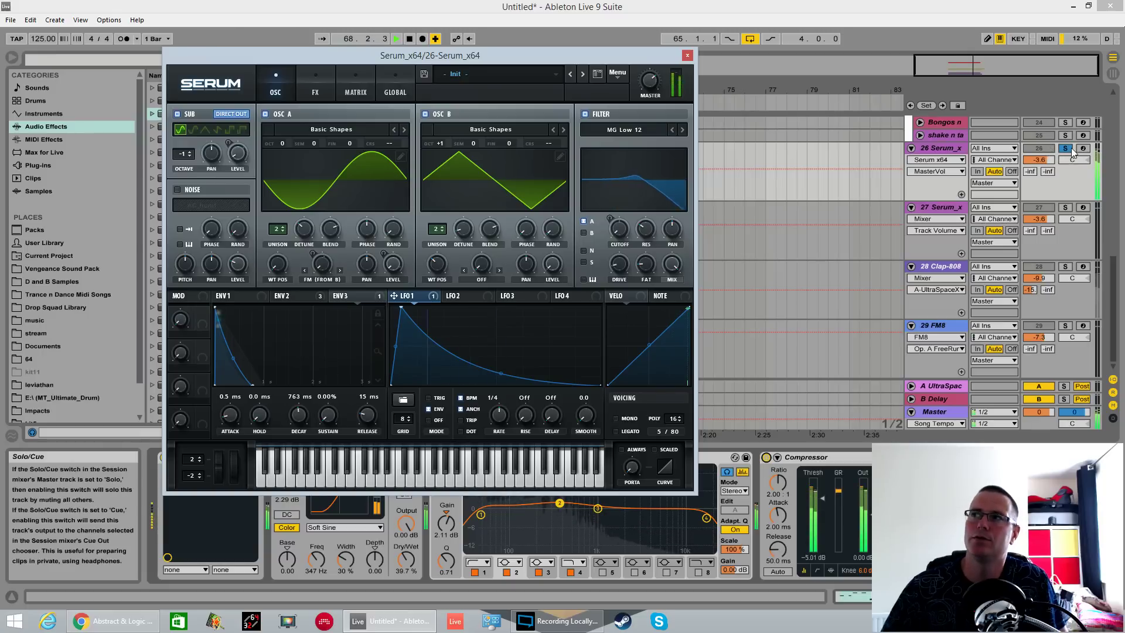
pyautogui.click(1069, 148)
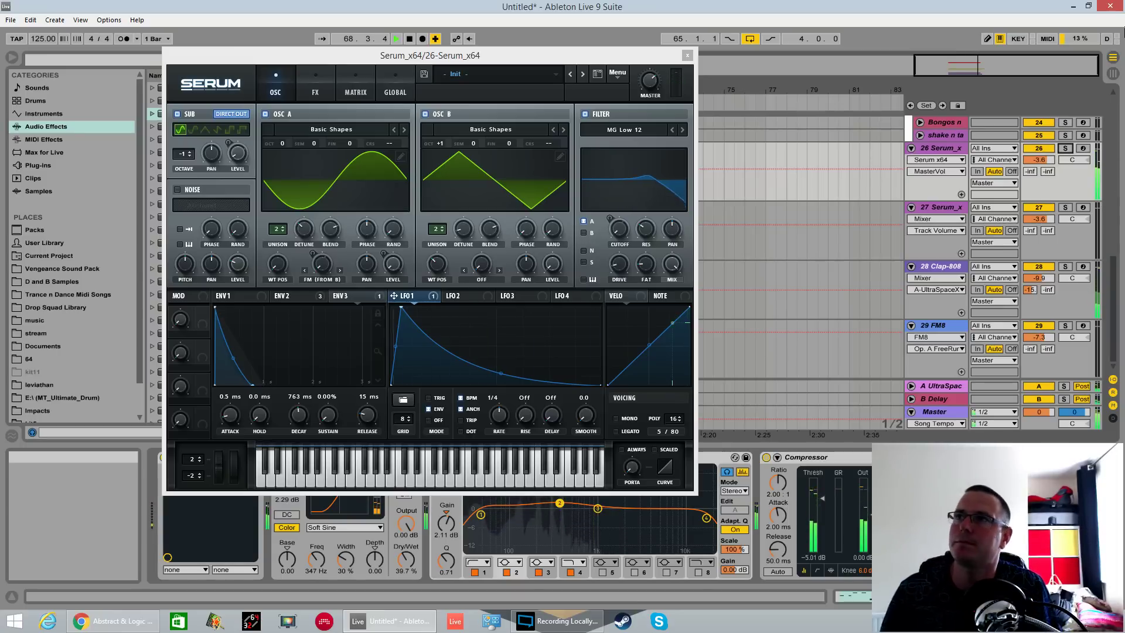
pyautogui.press('space')
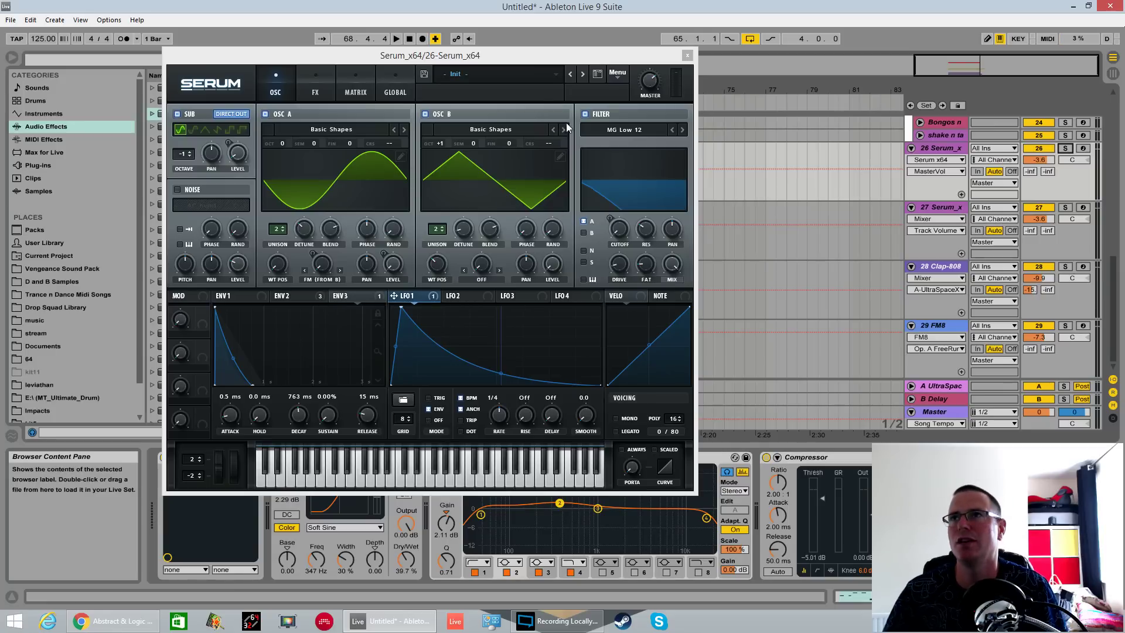
pyautogui.moveTo(549, 60); pyautogui.dragTo(657, 93)
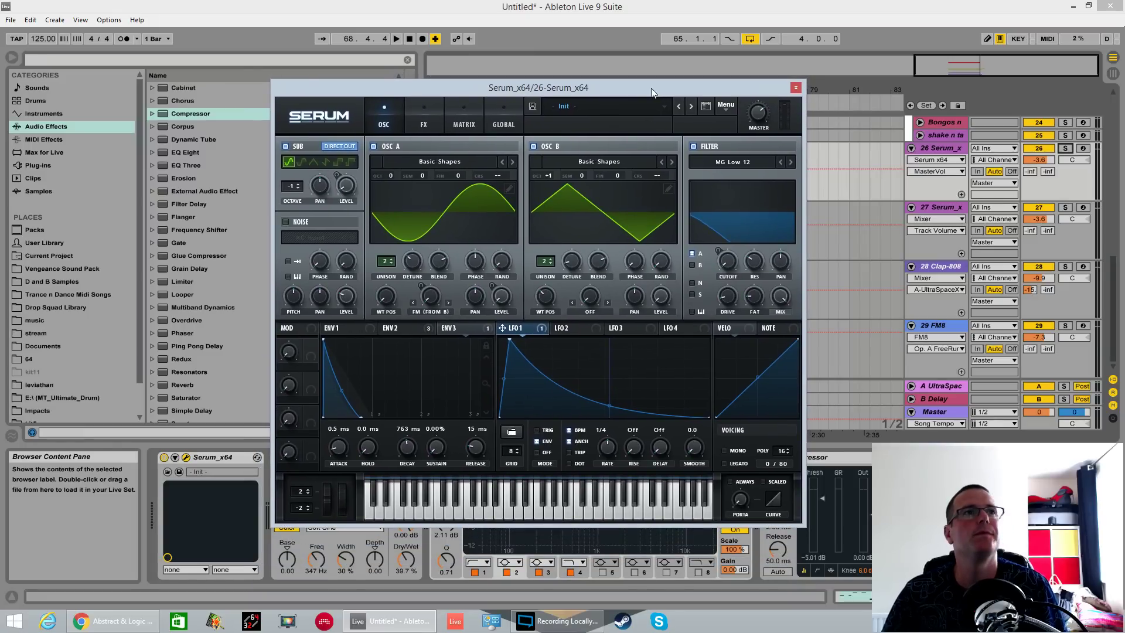
pyautogui.hotkey('alt', 'Tab')
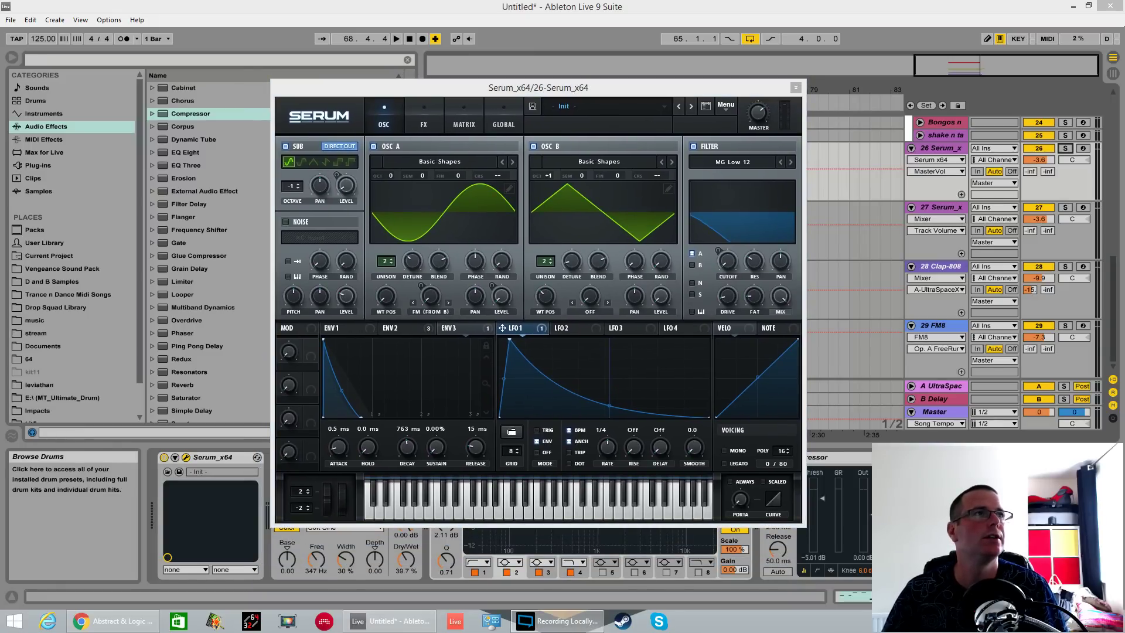